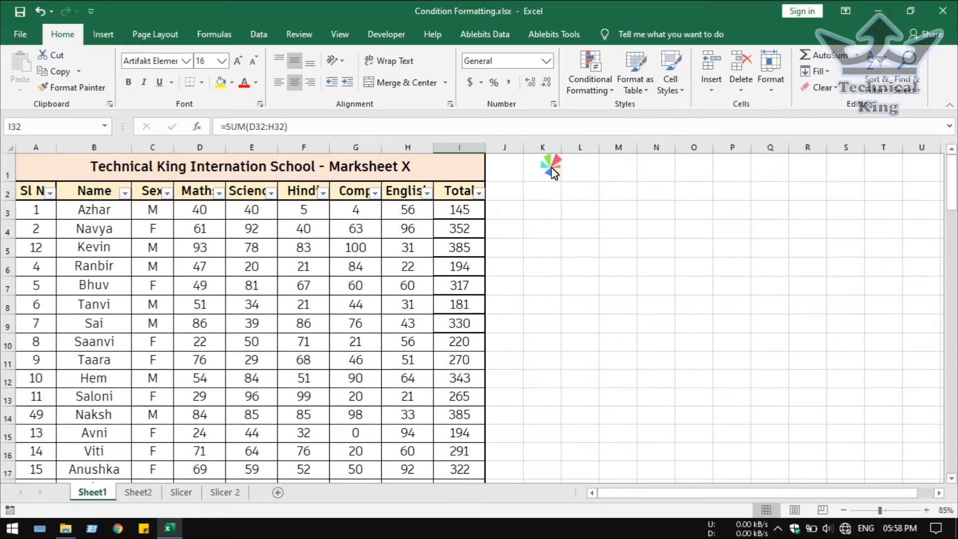
click(584, 72)
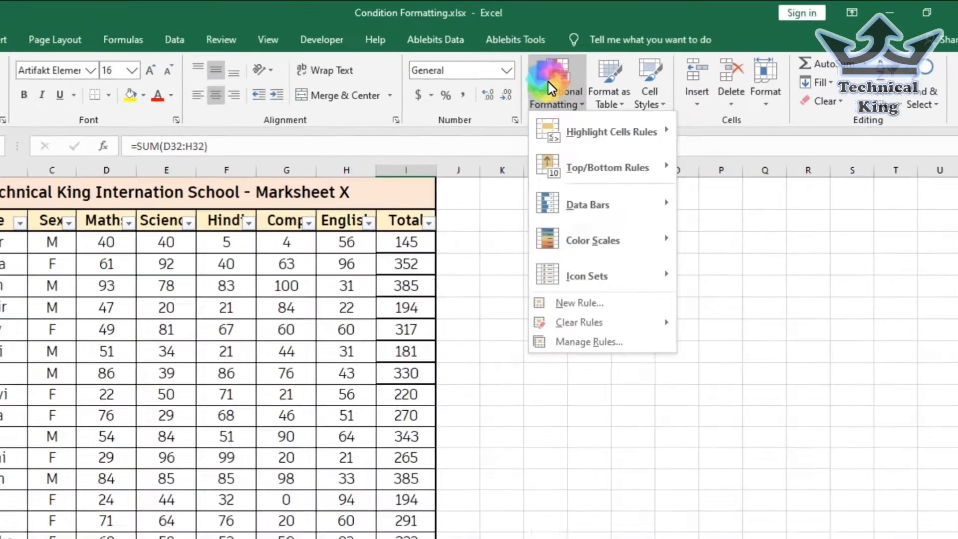
mouse_move(657, 153)
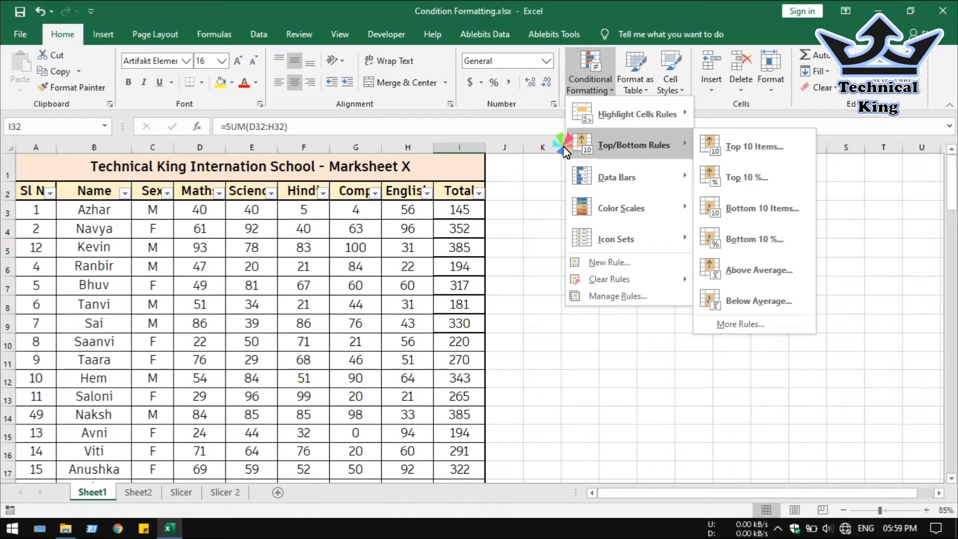
click(504, 245)
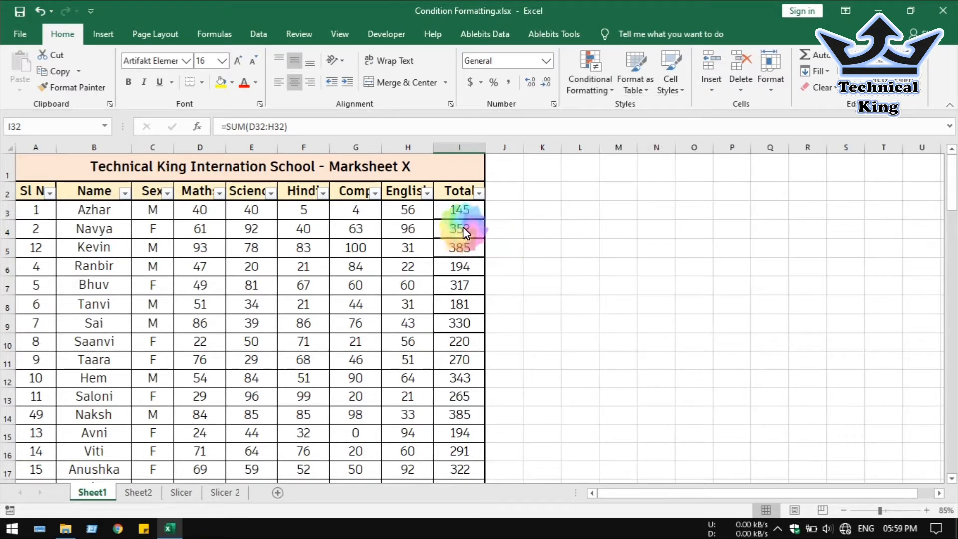
Select all students' totals from I3 down to the last row and start a Top 10 Items conditional formatting rule for them
click(476, 266)
click(472, 213)
key(ctrl+shift+Down)
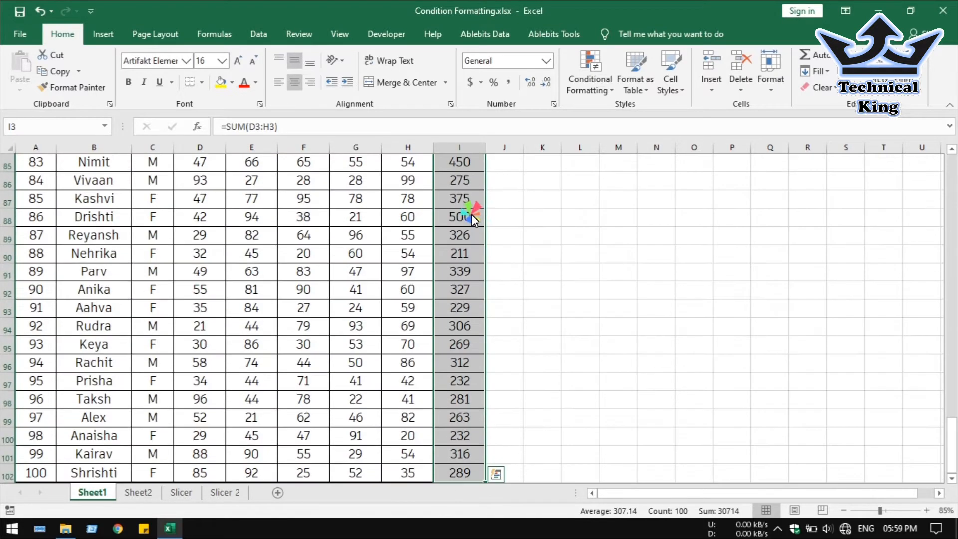
scroll(344, 413, down, 1)
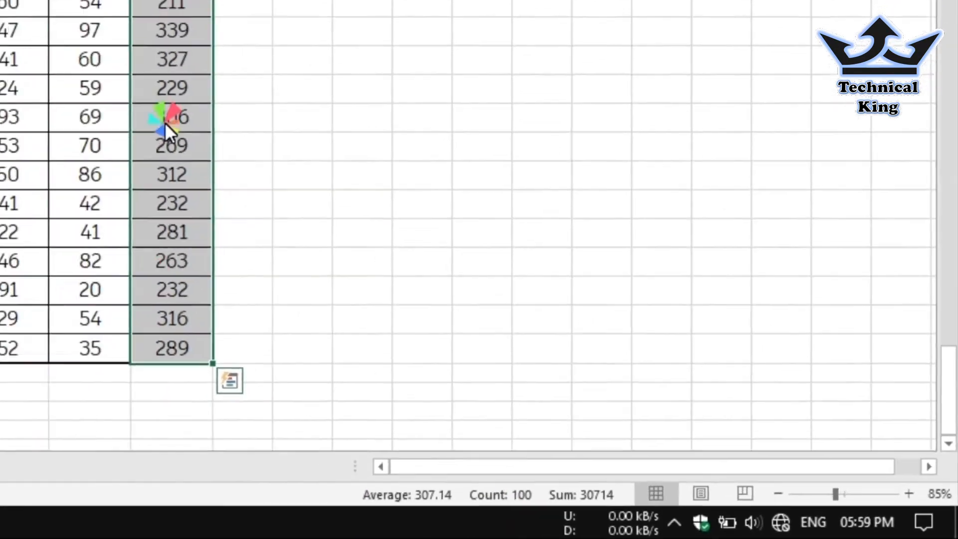
scroll(470, 199, up, 18)
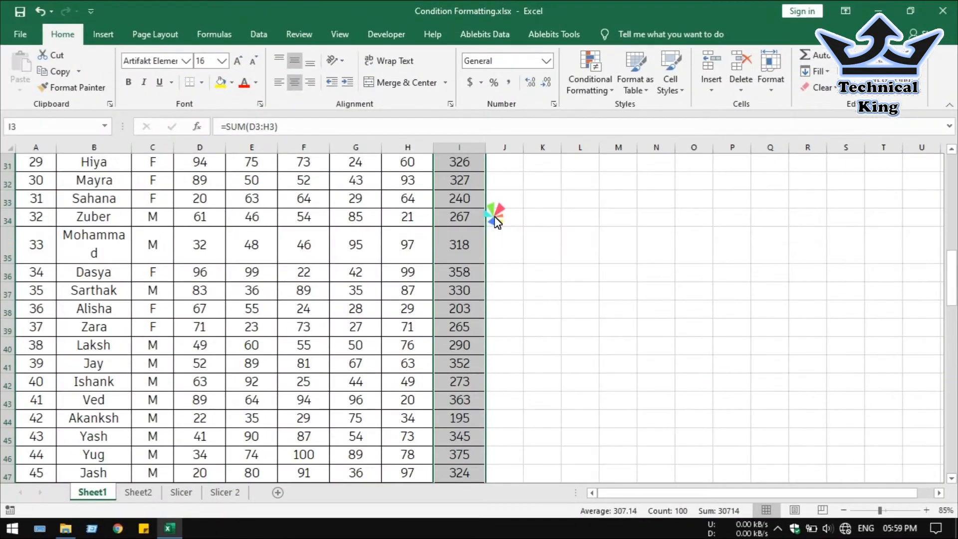
scroll(497, 222, up, 10)
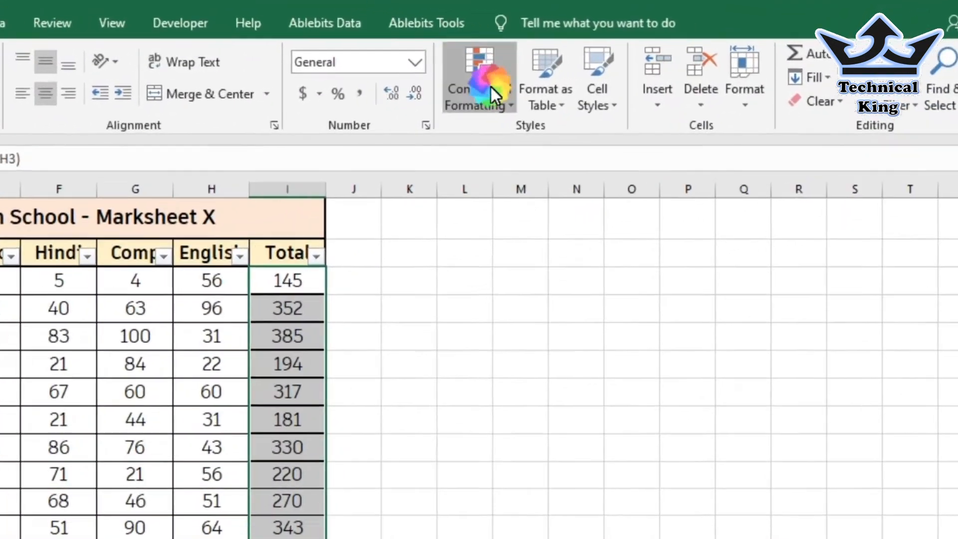
click(595, 82)
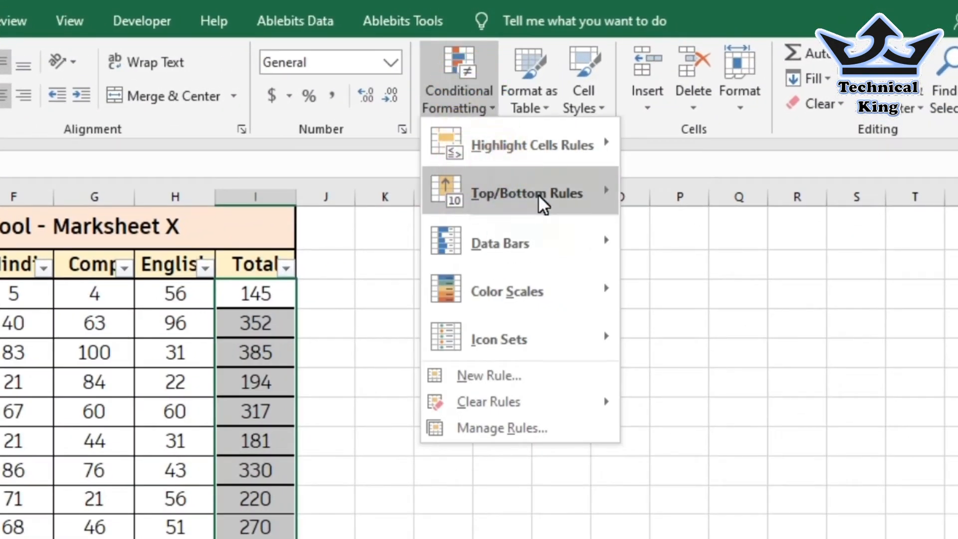
click(486, 203)
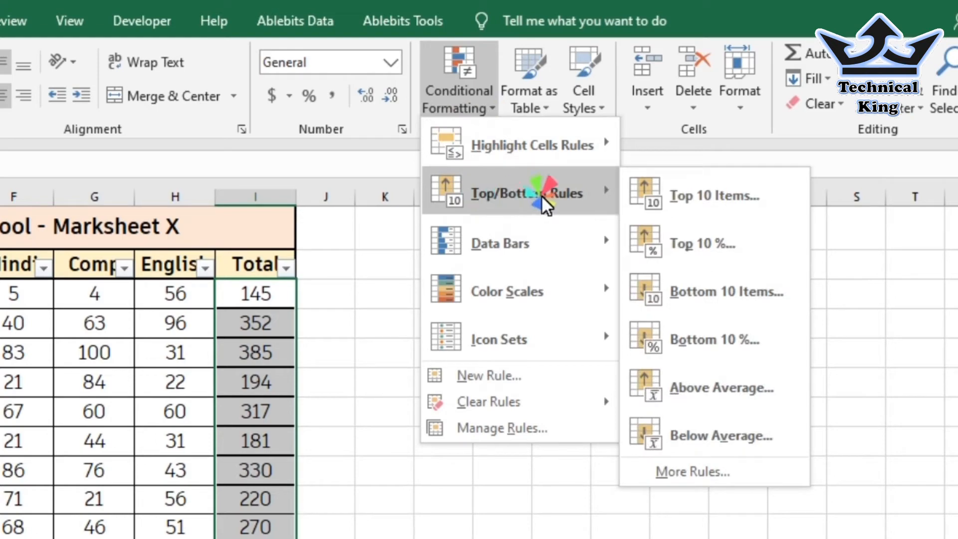
click(713, 196)
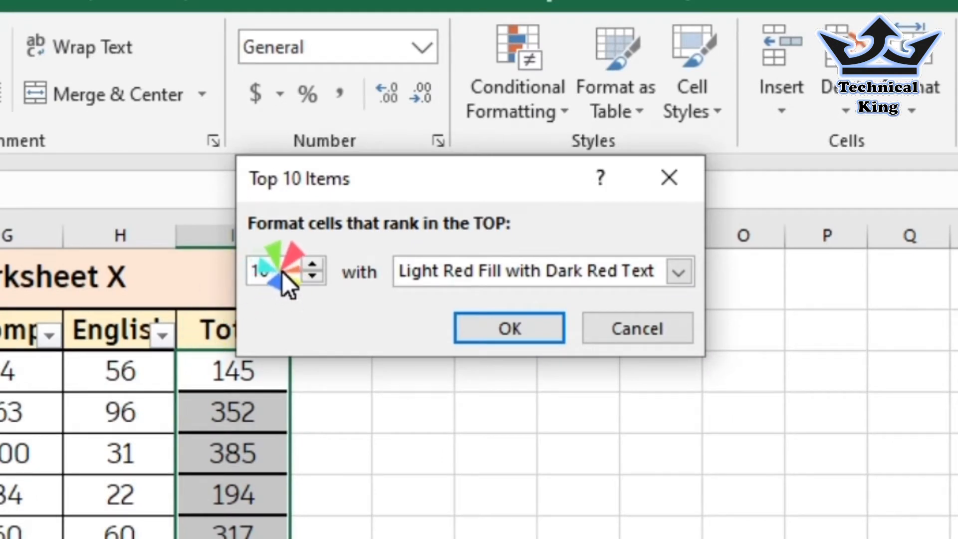
Set the rule to the top 4 items with Green Fill with Dark Green Text and apply it
double_click(280, 272)
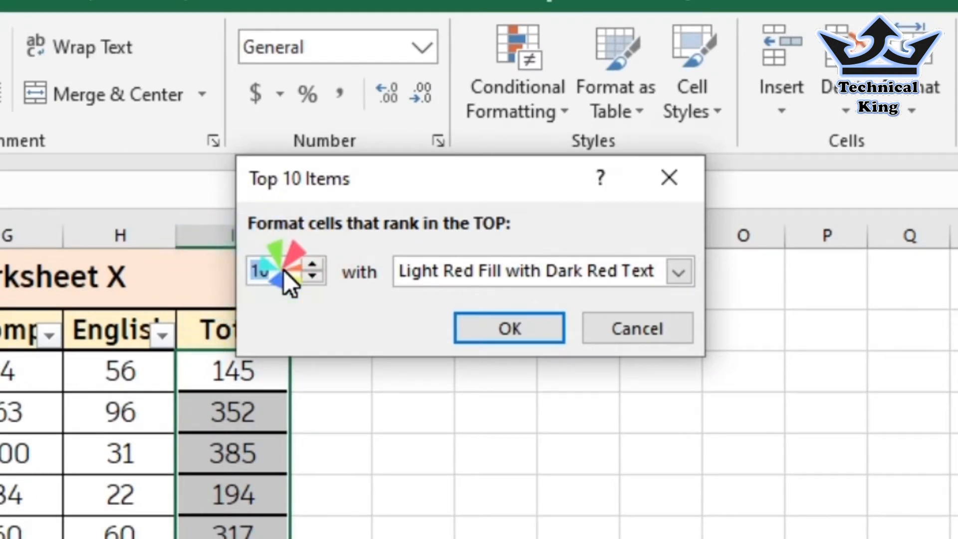
click(316, 277)
click(317, 277)
click(316, 277)
click(316, 277)
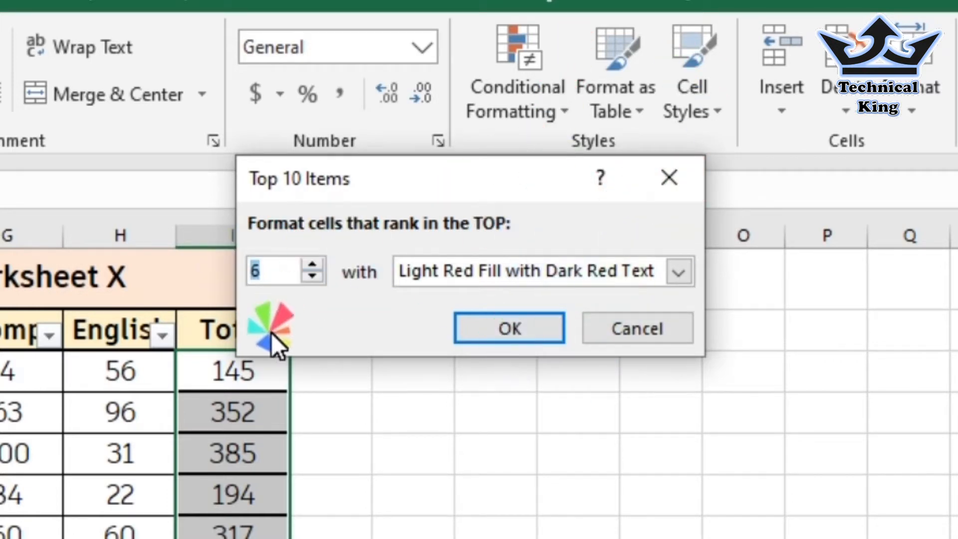
click(313, 277)
click(314, 277)
click(268, 271)
click(615, 274)
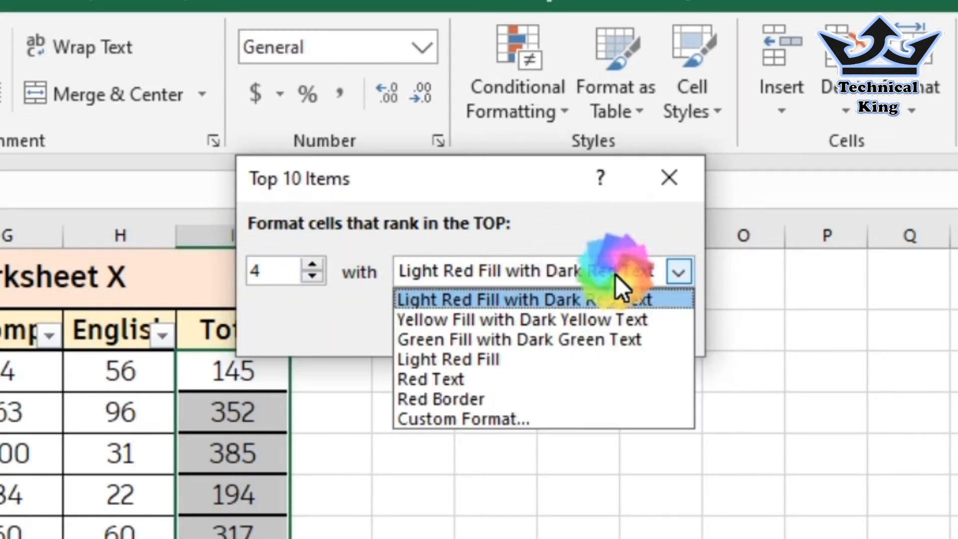
click(470, 339)
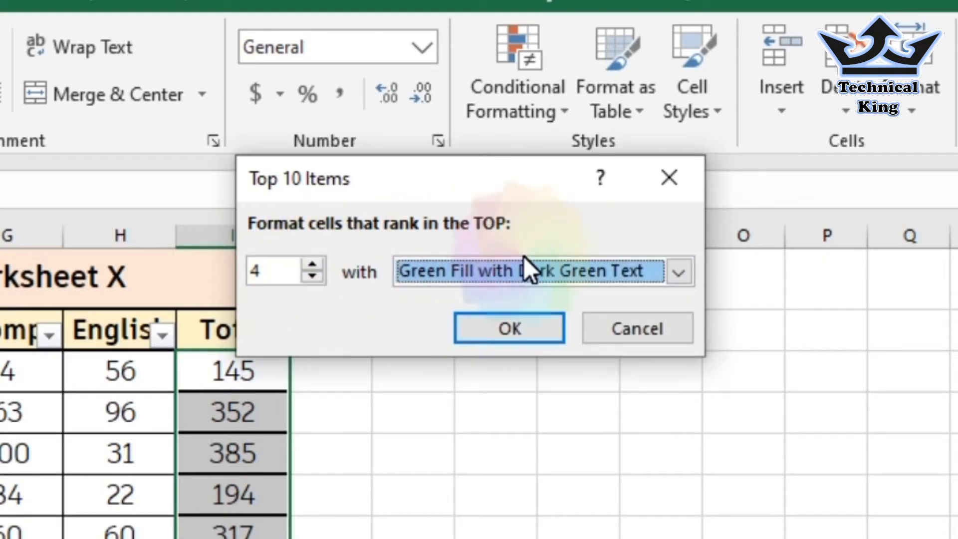
click(514, 327)
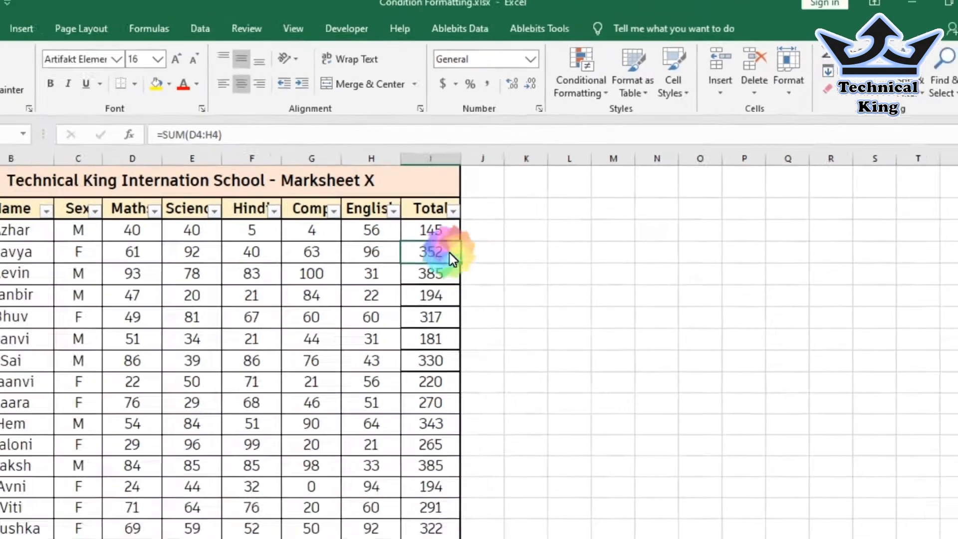
Examine which cells in the Total column are highlighted and compare them with the neighbouring totals in rows 77 to 89
scroll(472, 283, down, 9)
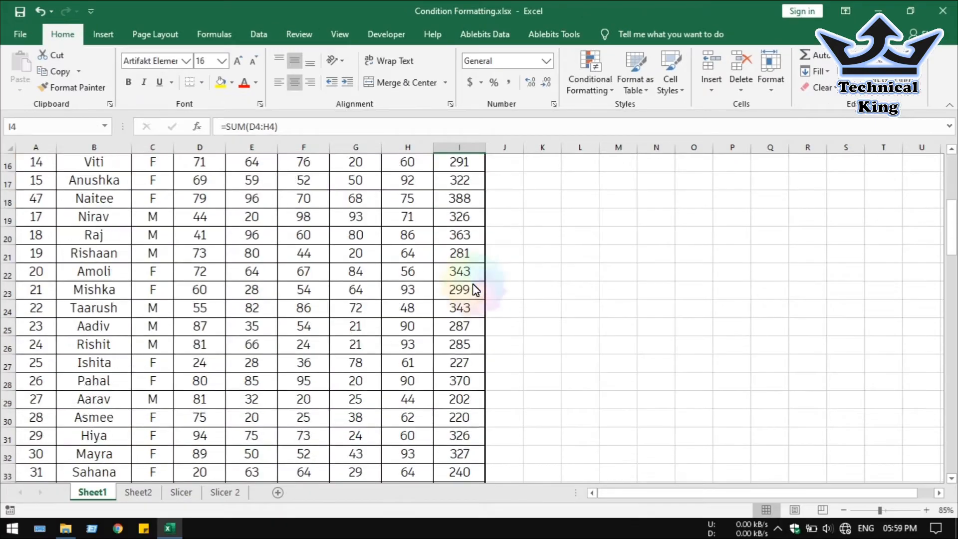
scroll(472, 283, down, 16)
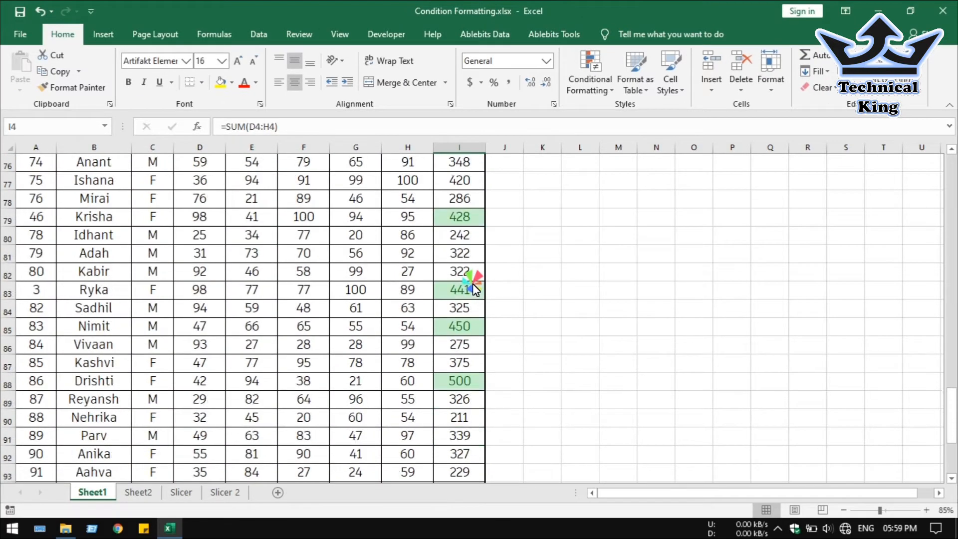
scroll(487, 269, up, 1)
click(473, 385)
click(475, 327)
click(474, 292)
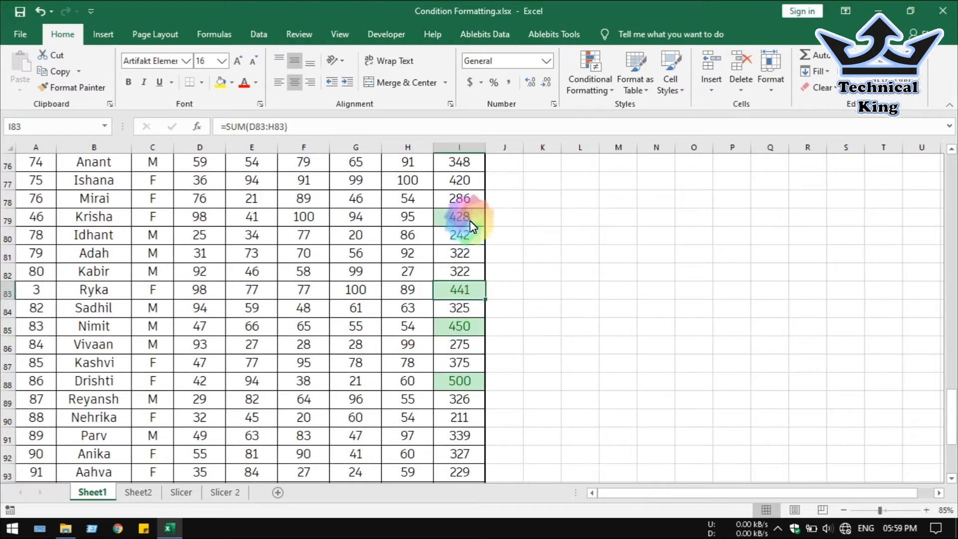
drag(464, 181, 454, 419)
scroll(454, 434, down, 1)
scroll(466, 329, up, 1)
drag(469, 180, 473, 399)
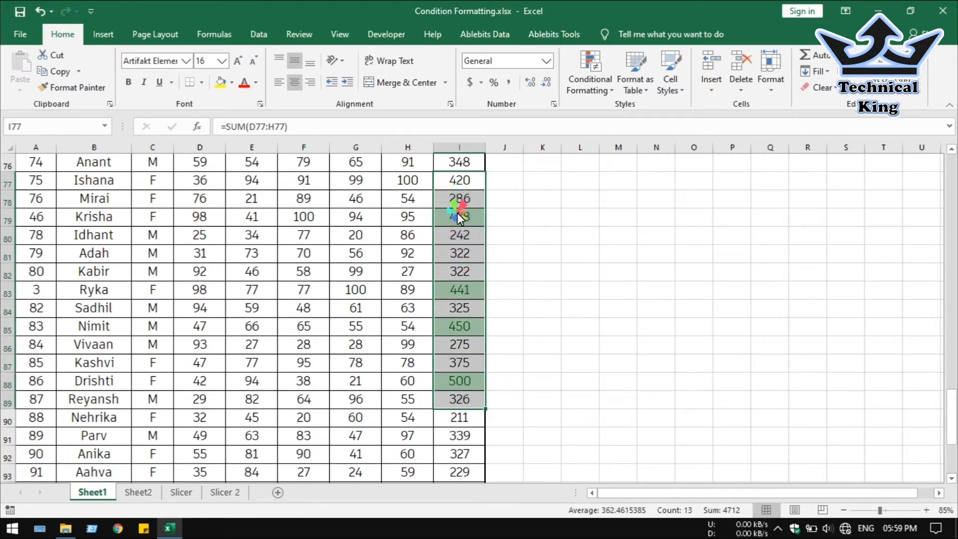
click(457, 214)
click(462, 290)
click(469, 328)
click(469, 367)
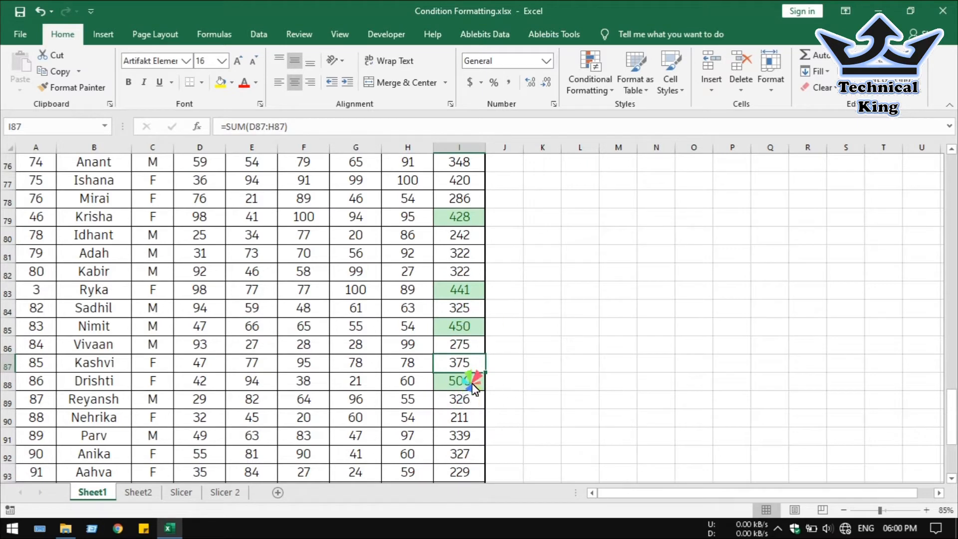
Change the total in cell I81 to 550 and check which totals the top-items rule highlights
scroll(483, 358, down, 1)
click(468, 202)
text(55)
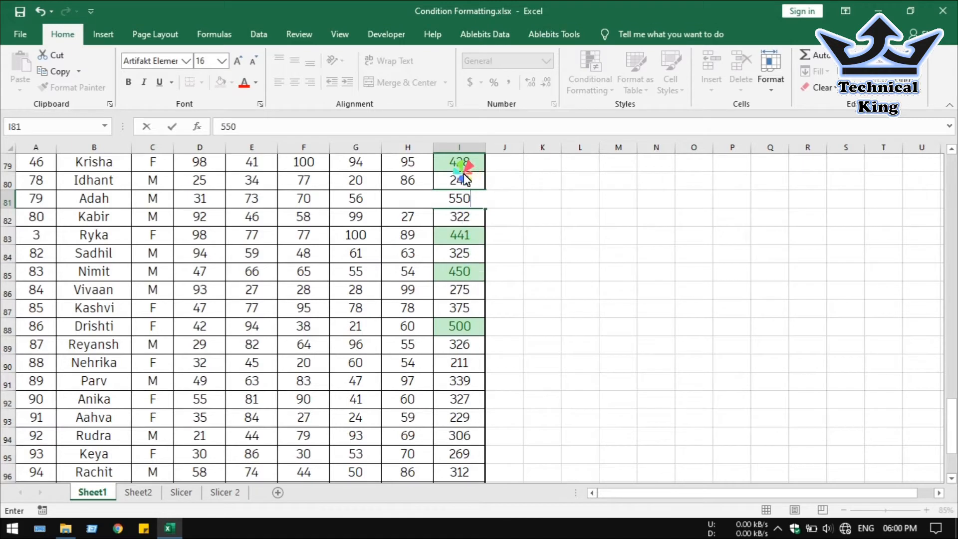
text(0)
key(Return)
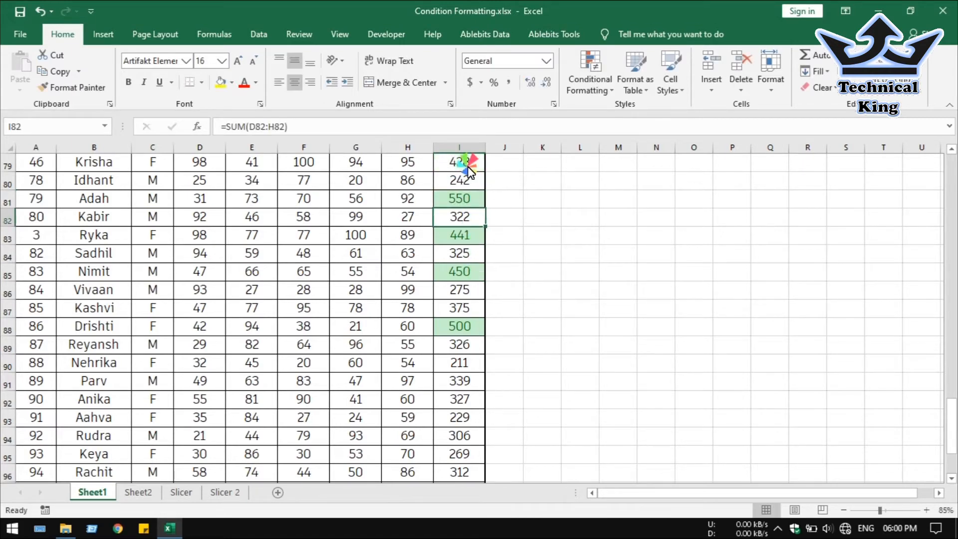
click(464, 162)
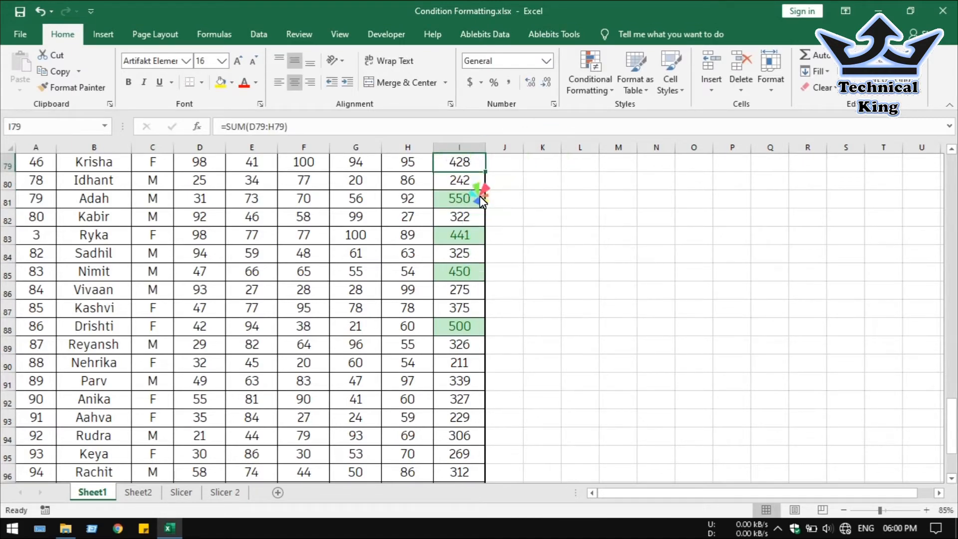
click(456, 202)
drag(465, 200, 459, 329)
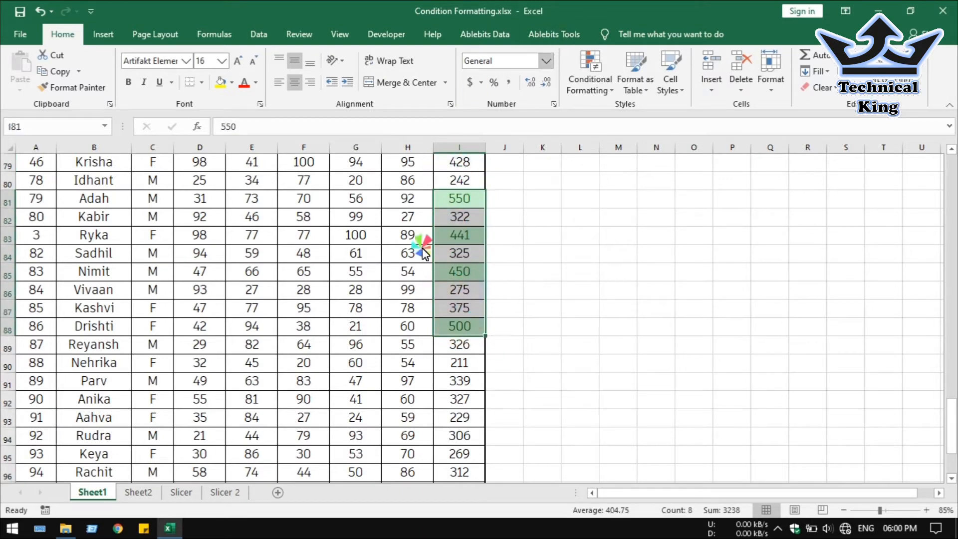
Select the whole worksheet and clear all of its conditional formatting rules
click(10, 148)
click(602, 68)
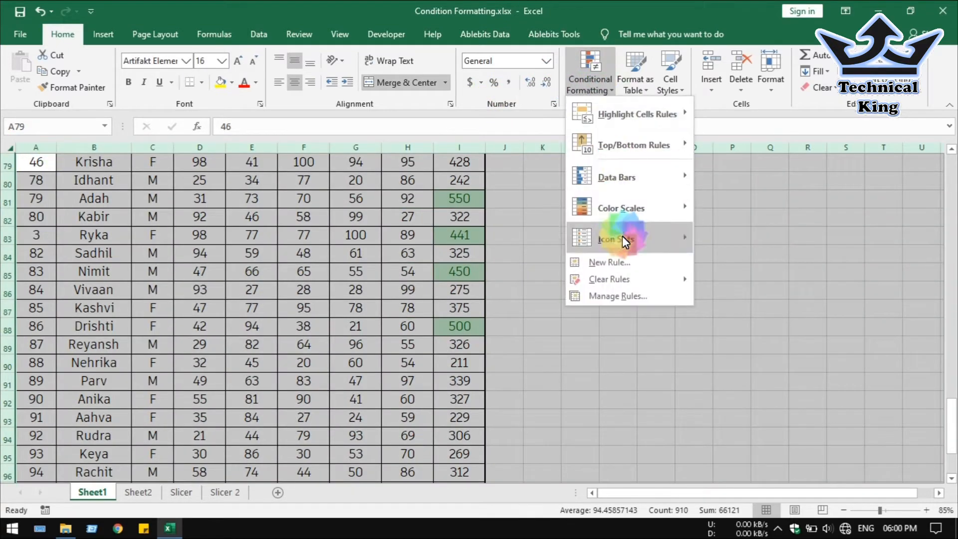
mouse_move(659, 275)
click(724, 295)
scroll(472, 288, up, 20)
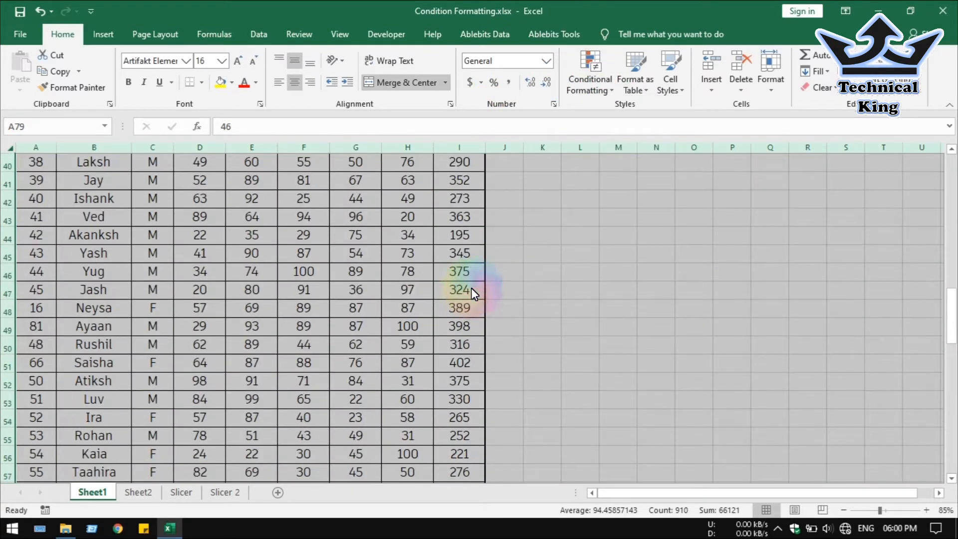
click(589, 66)
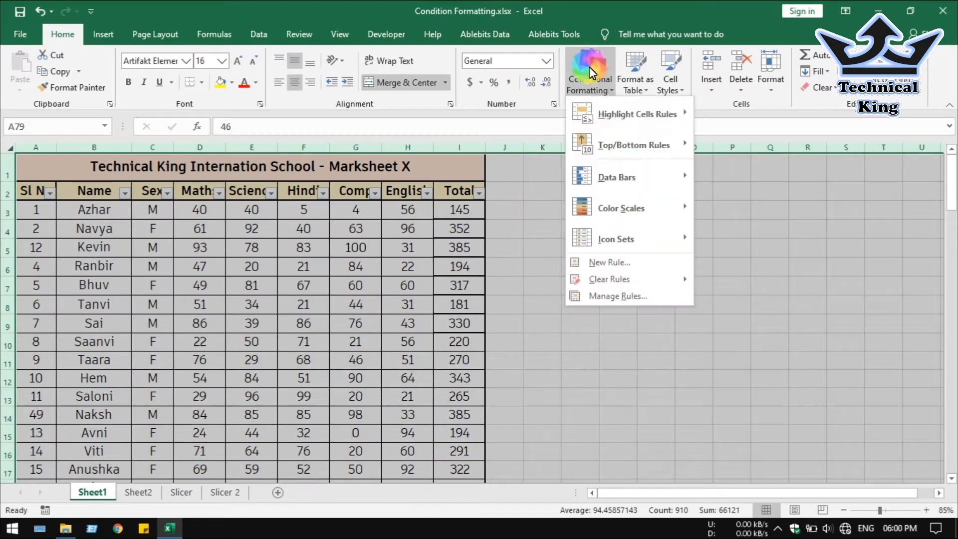
mouse_move(641, 145)
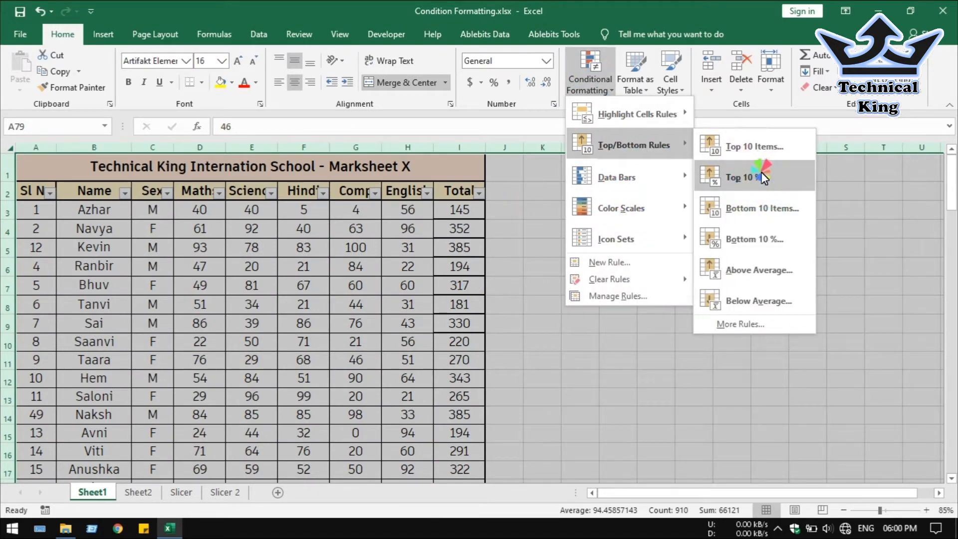
click(524, 283)
Select the totals from I3 down to the last row and start a Top 10% conditional formatting rule for them
click(461, 208)
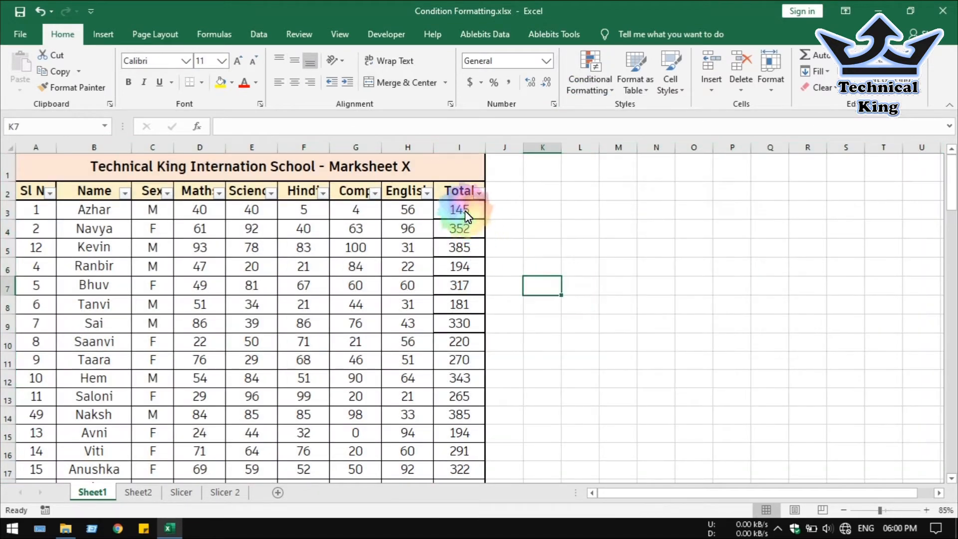
click(465, 210)
key(ctrl+shift+Down)
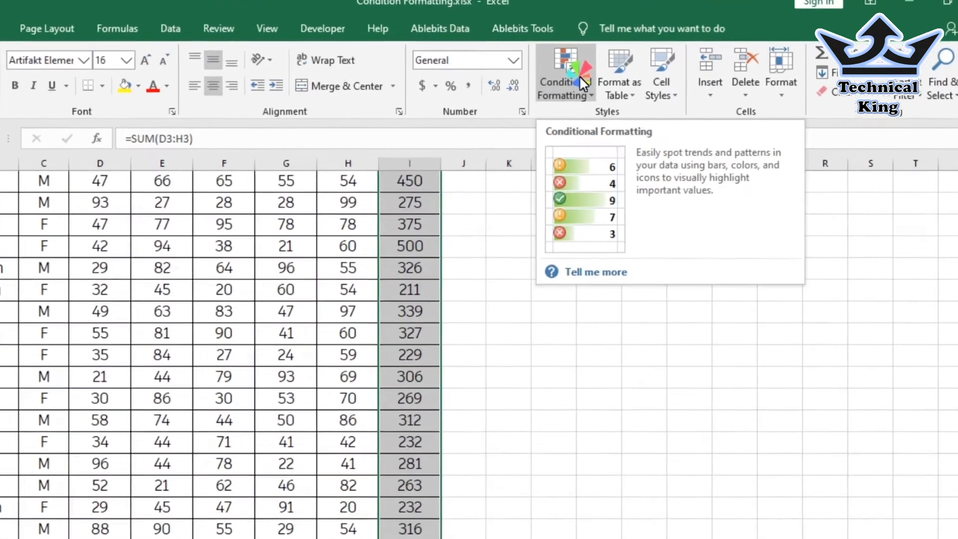
click(568, 84)
mouse_move(606, 160)
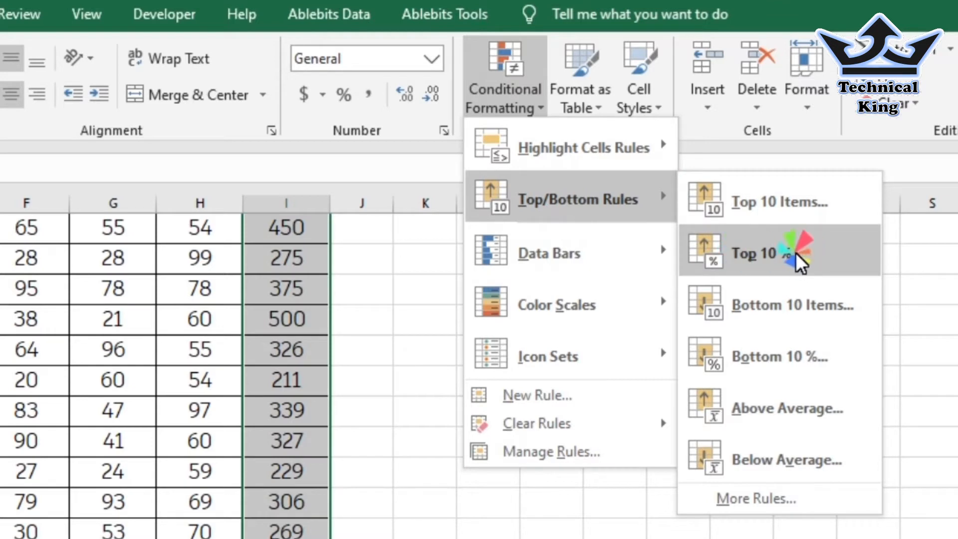
click(833, 253)
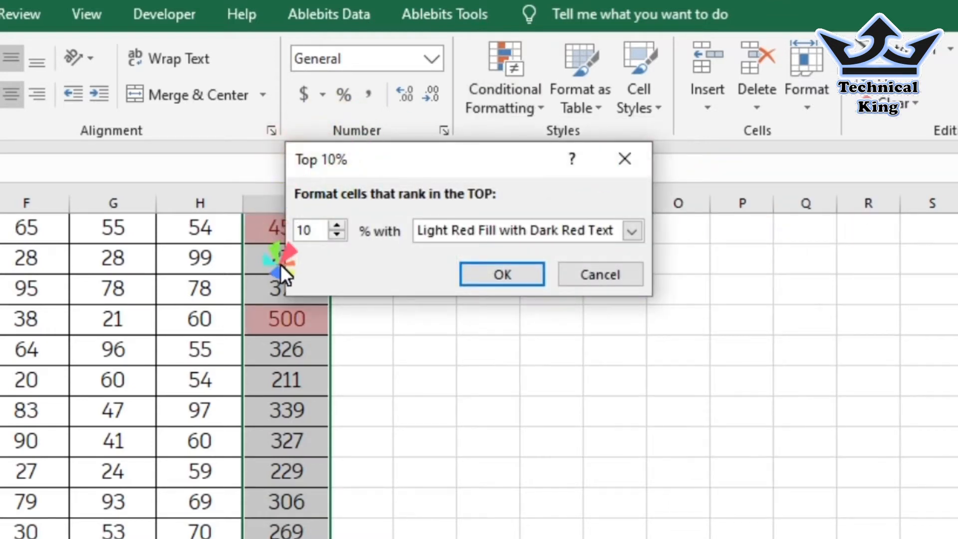
Set the rule to the top 5% with Light Red Fill with Dark Red Text and apply it
drag(319, 228, 275, 241)
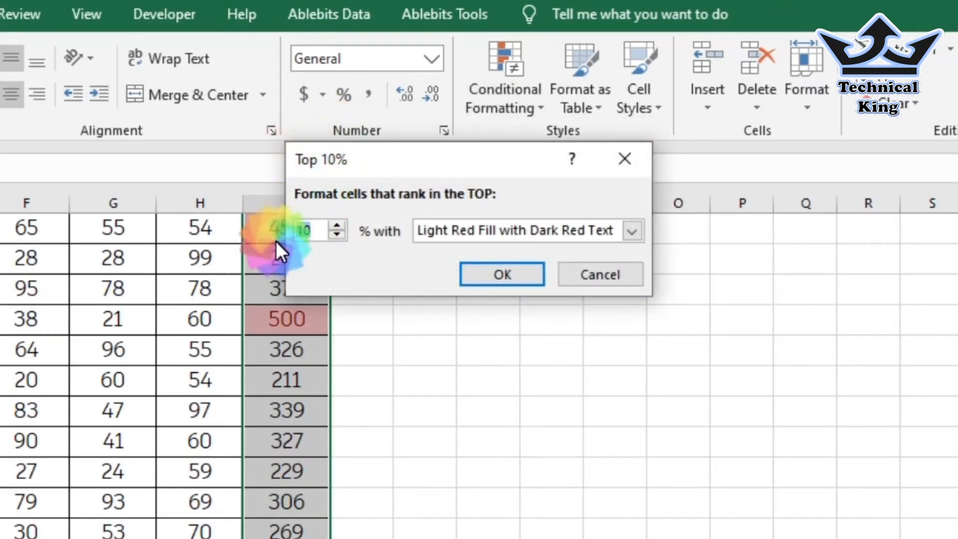
click(340, 238)
click(341, 238)
click(340, 238)
click(340, 238)
click(340, 238)
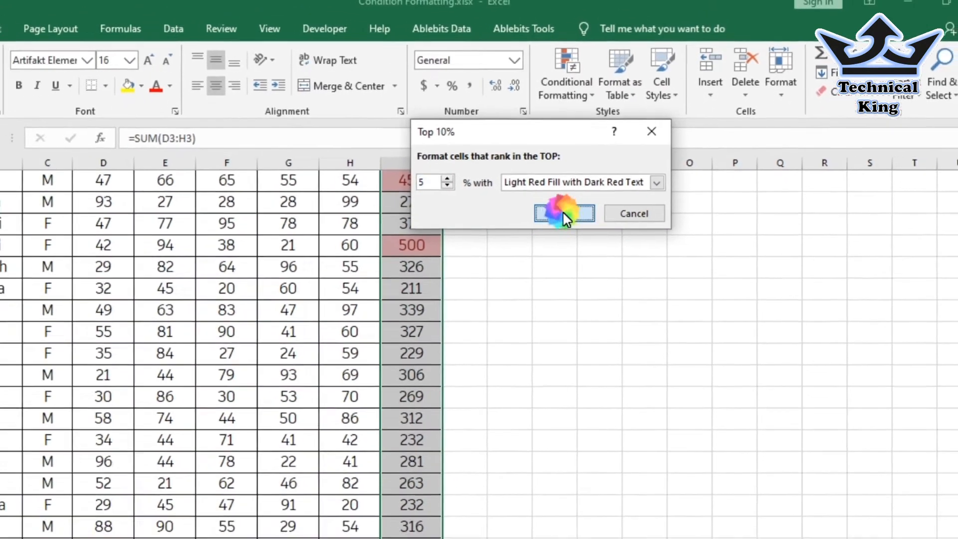
click(521, 256)
scroll(537, 215, up, 2)
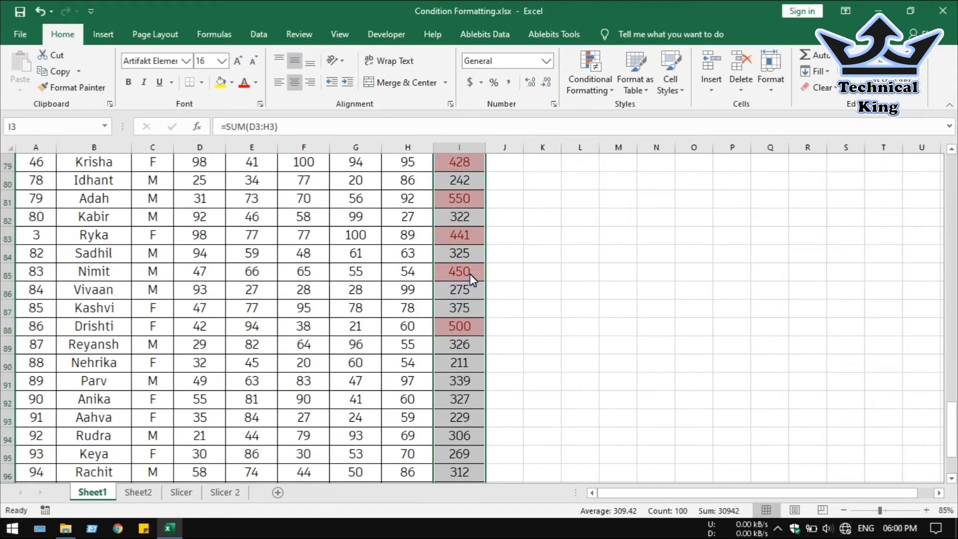
Examine which totals the top 5% rule highlights throughout the Total column
scroll(469, 273, up, 1)
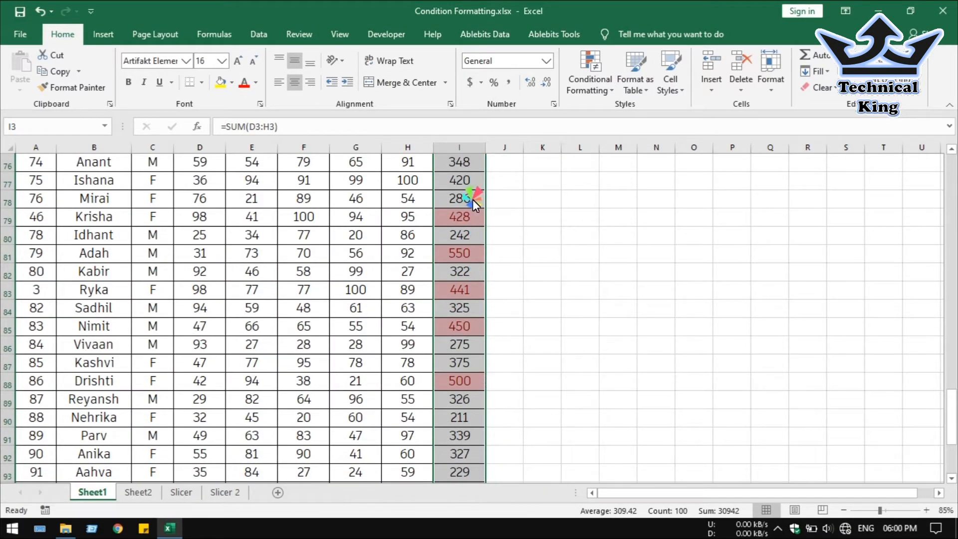
click(474, 170)
click(469, 216)
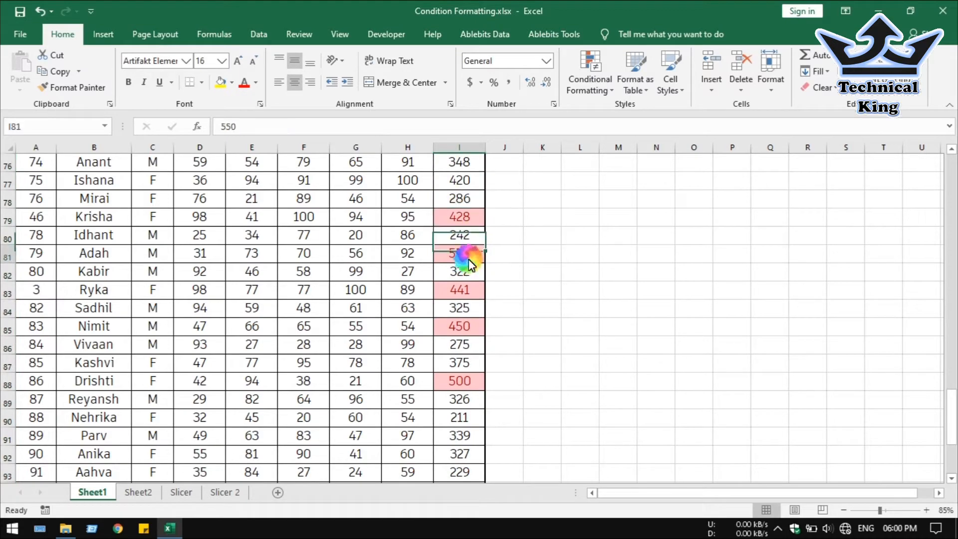
click(470, 253)
click(471, 302)
click(467, 330)
click(469, 375)
scroll(454, 363, up, 20)
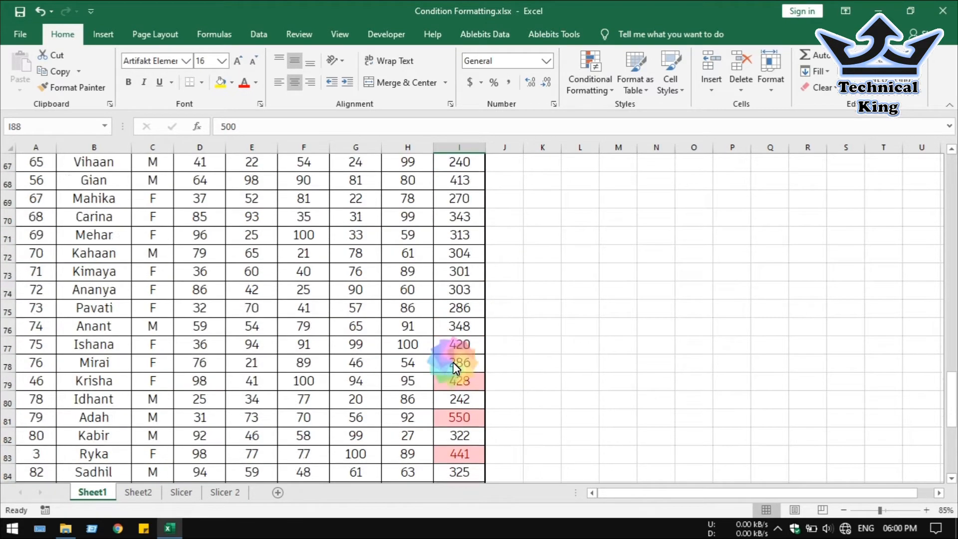
scroll(454, 367, up, 4)
scroll(454, 367, down, 20)
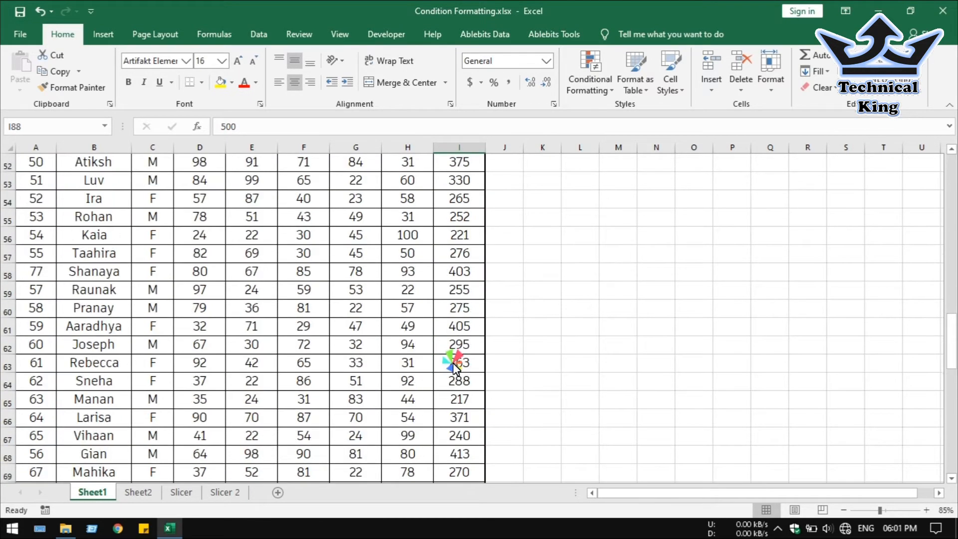
scroll(455, 368, down, 3)
drag(459, 238, 469, 473)
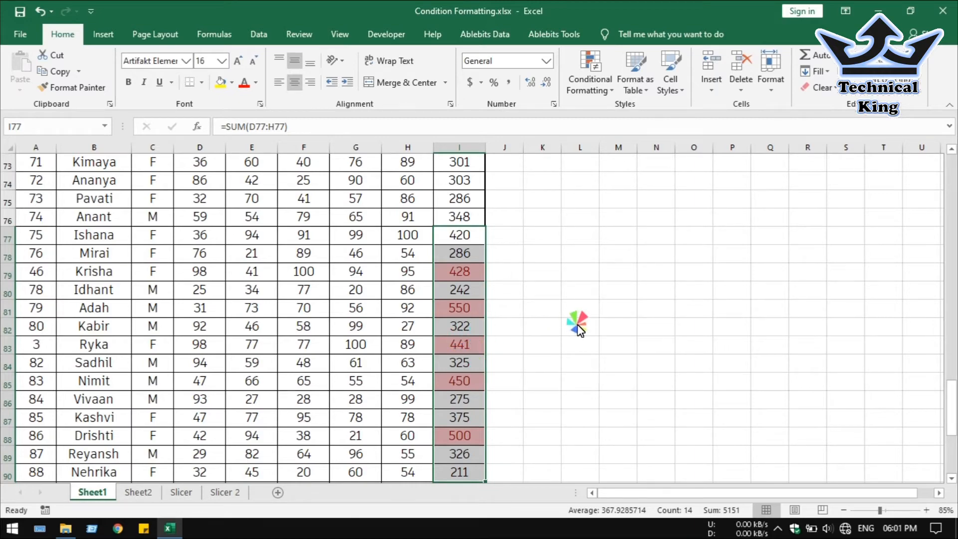
Enter 1, 2 and 3 from L3 down and extend the series to 10 in L12
scroll(579, 327, up, 18)
scroll(579, 327, up, 6)
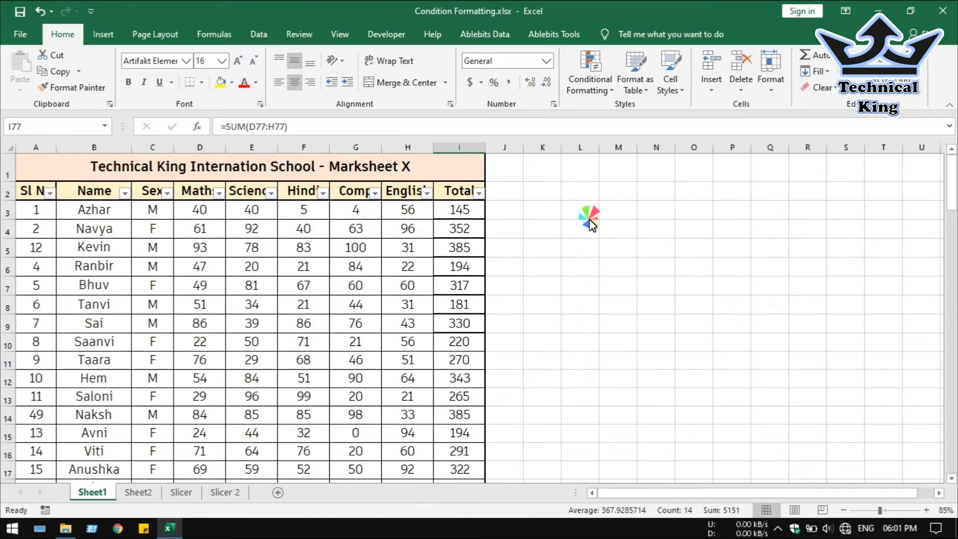
click(579, 210)
text(1)
key(Return)
text(2)
key(Return)
text(3)
key(Return)
drag(588, 215, 597, 387)
Enter 11 and 12 from M3 down and extend the series to 20 in M12
click(626, 206)
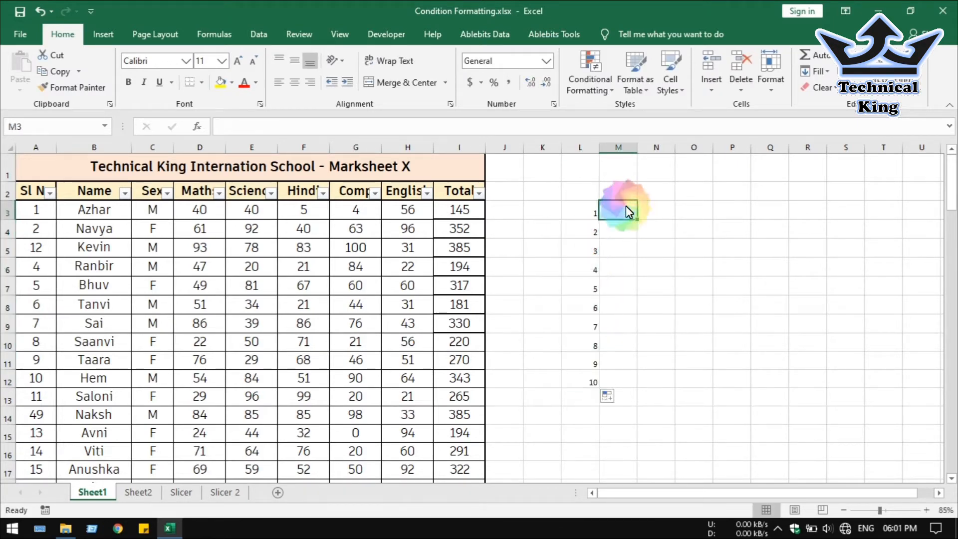
text(11)
key(Return)
text(12)
key(Return)
drag(626, 205, 625, 357)
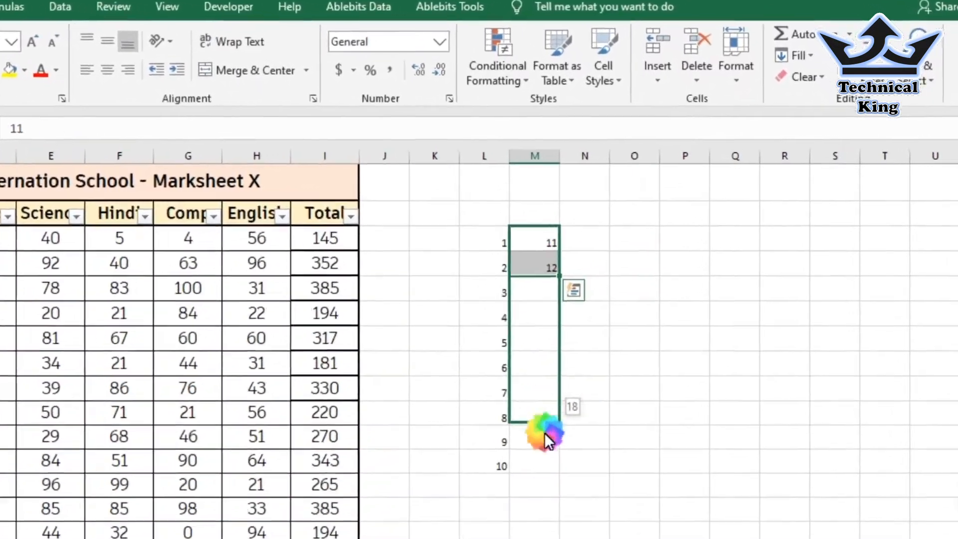
drag(544, 433, 537, 468)
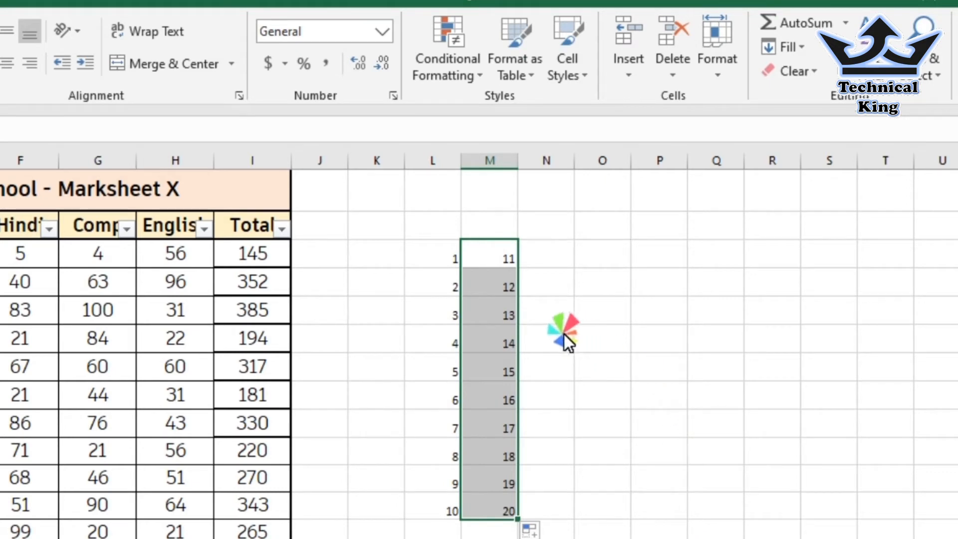
Apply a top 5% rule with Light Red Fill with Dark Red Text to L3:M12 and check which cells it highlights
drag(443, 259, 476, 502)
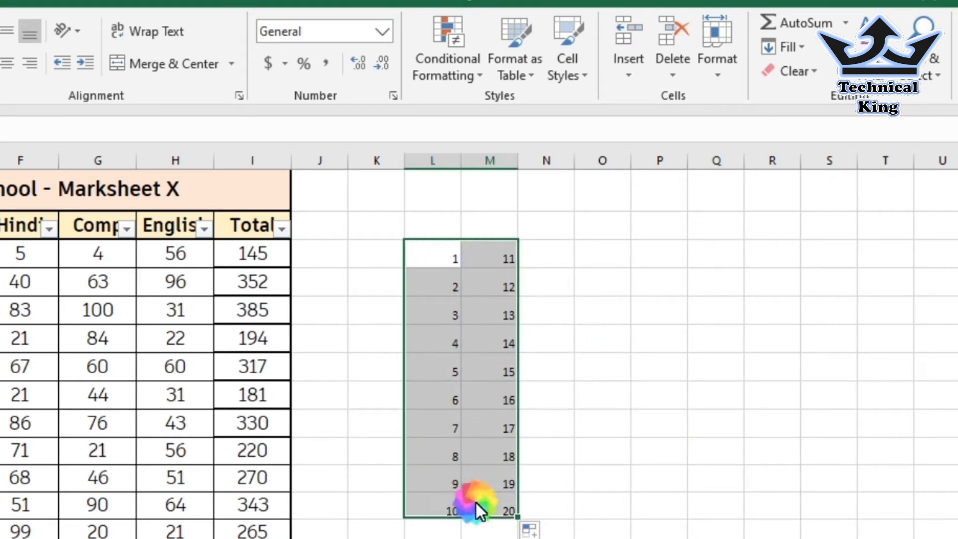
click(451, 55)
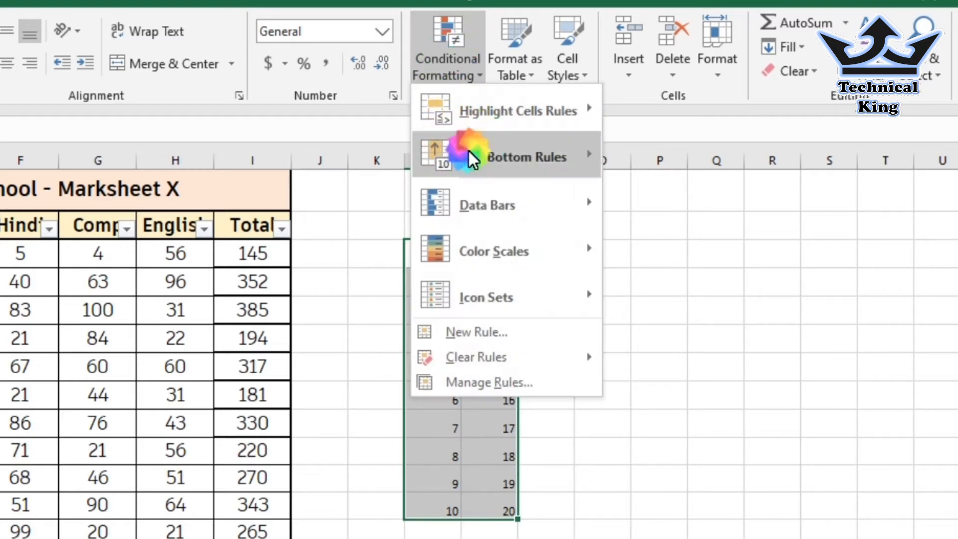
mouse_move(469, 152)
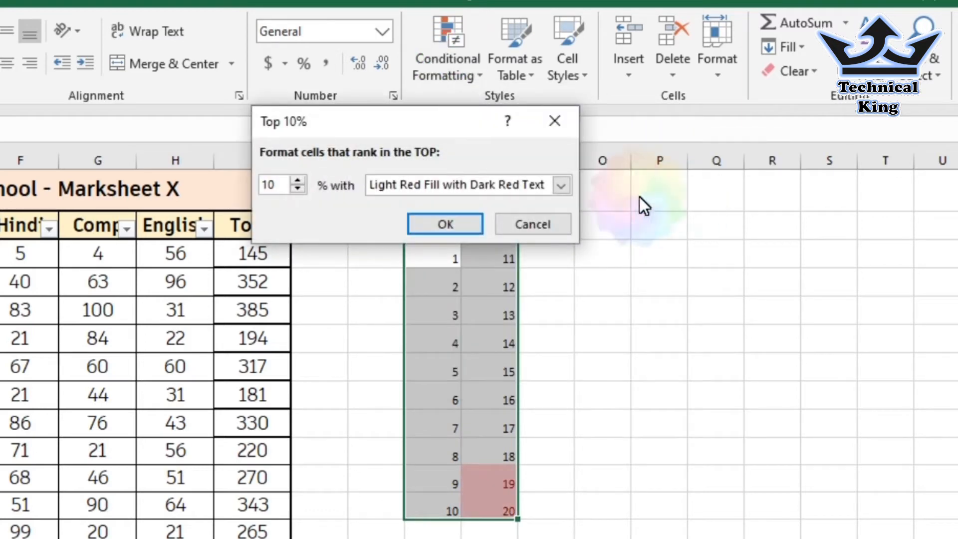
key(BackSpace)
key(BackSpace)
text(5)
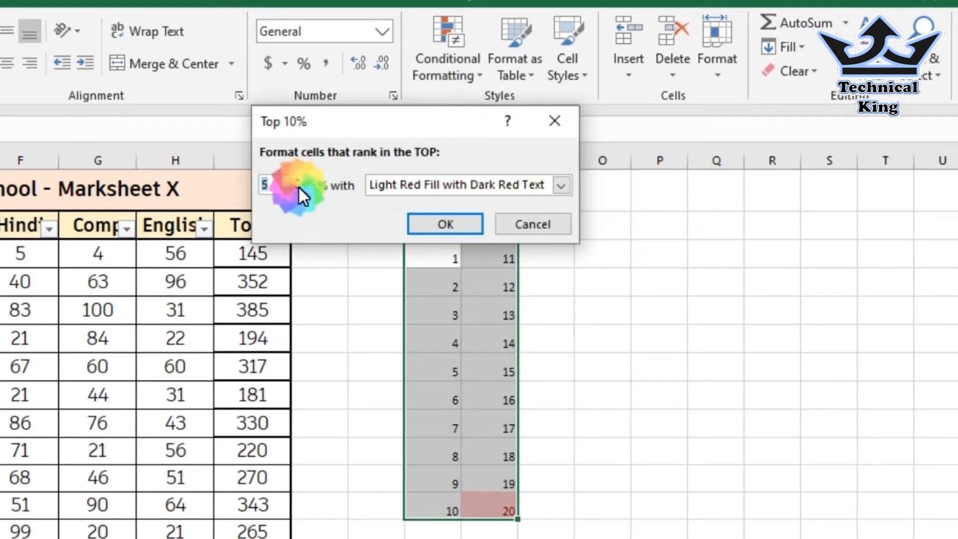
click(452, 224)
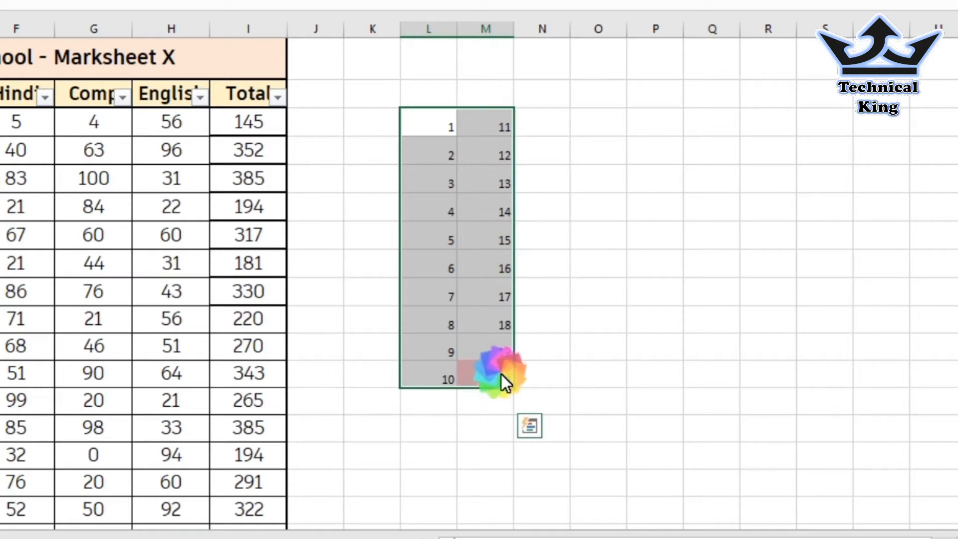
click(497, 378)
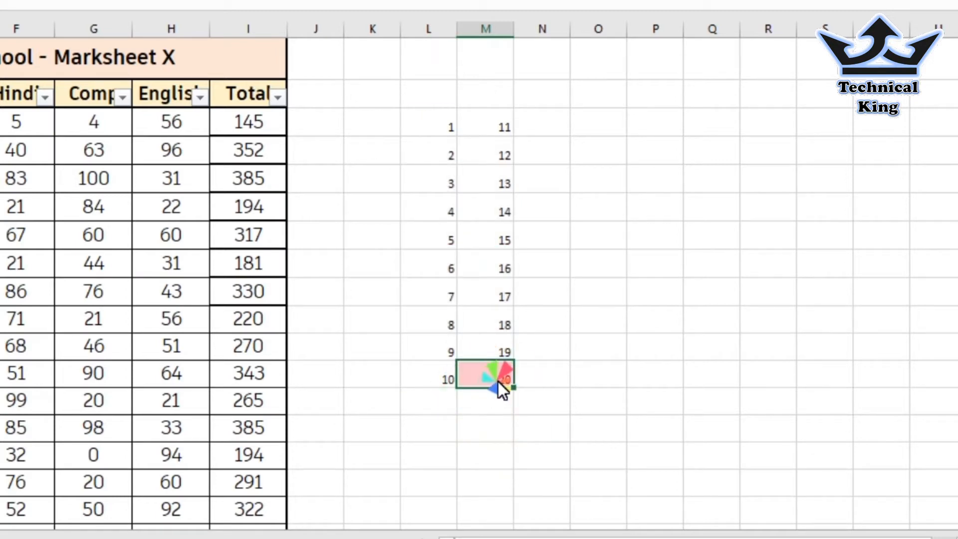
drag(491, 133, 441, 381)
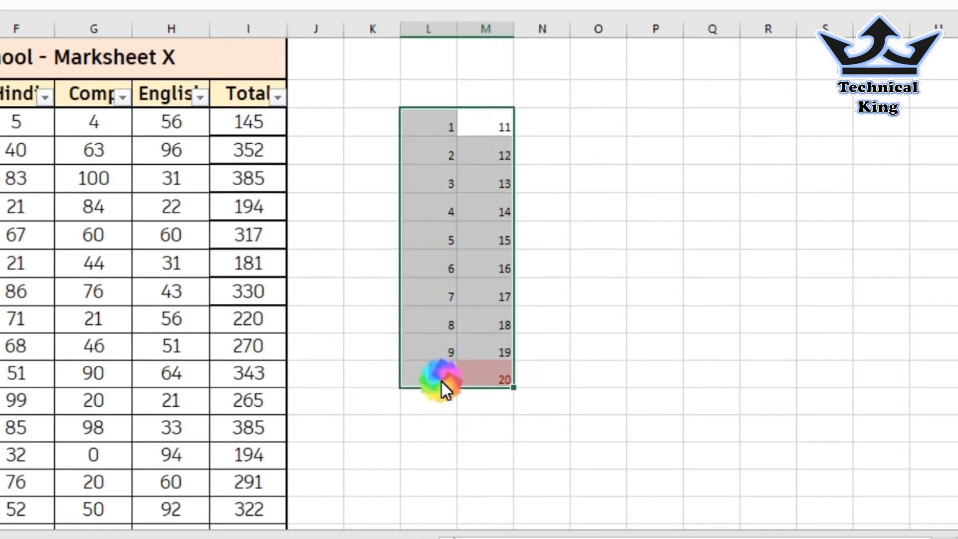
click(556, 375)
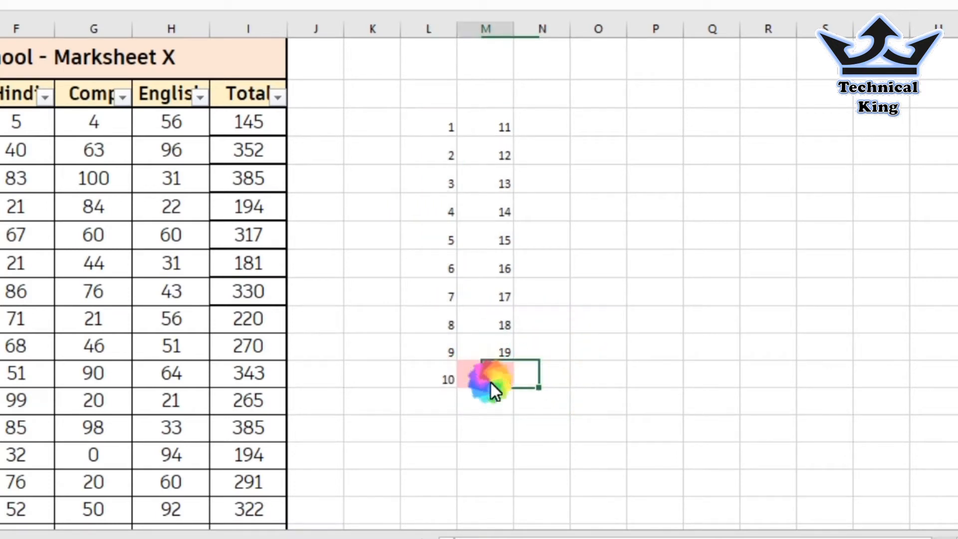
drag(435, 133, 494, 381)
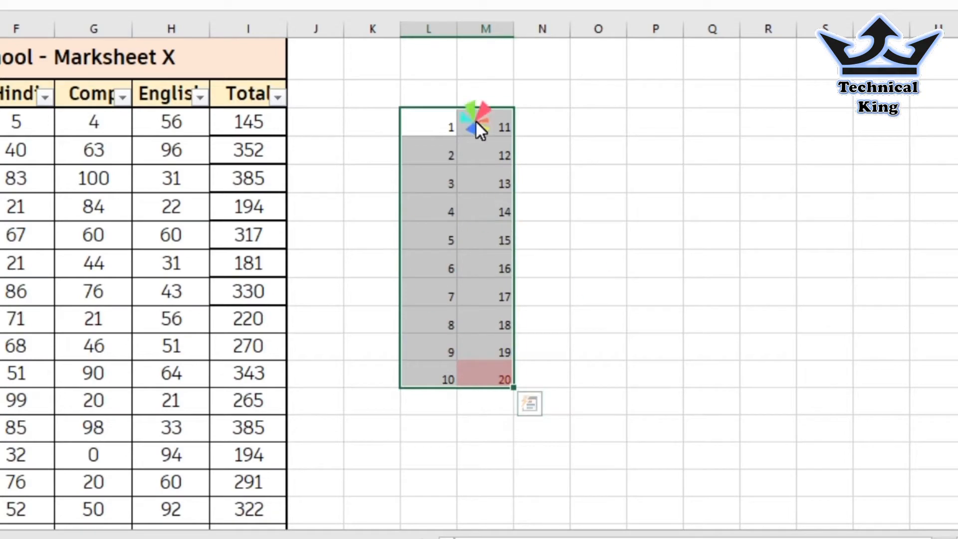
Delete the sheet columns L through Q with the sample numbers
drag(436, 35, 712, 30)
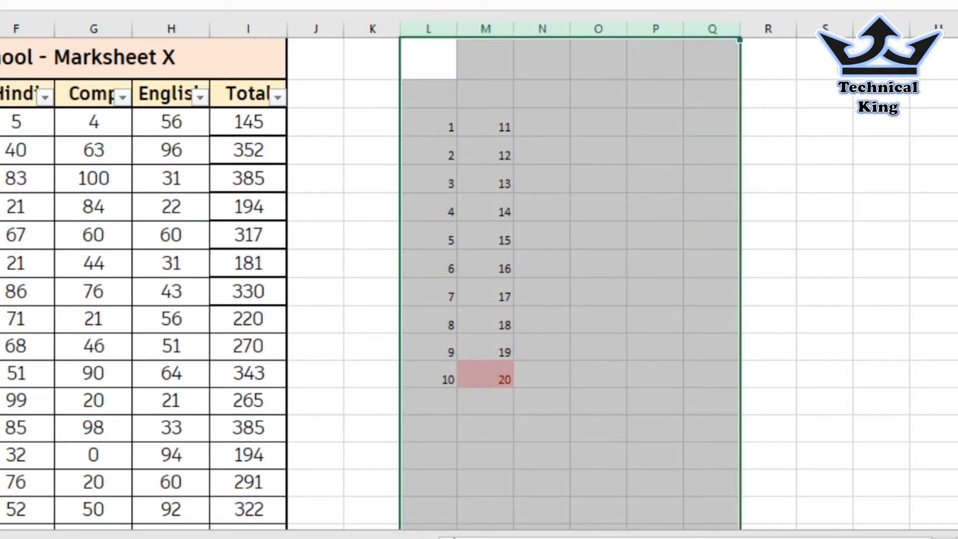
click(715, 32)
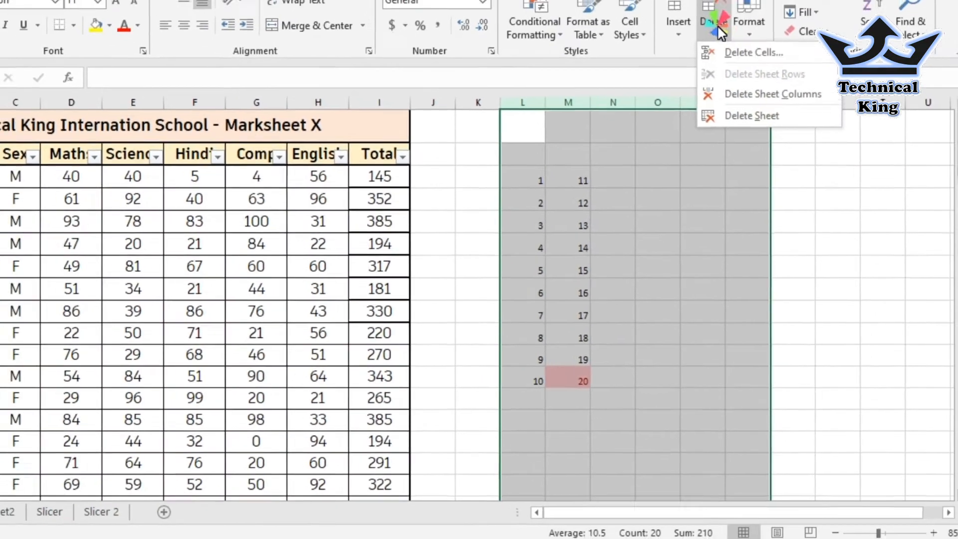
click(732, 46)
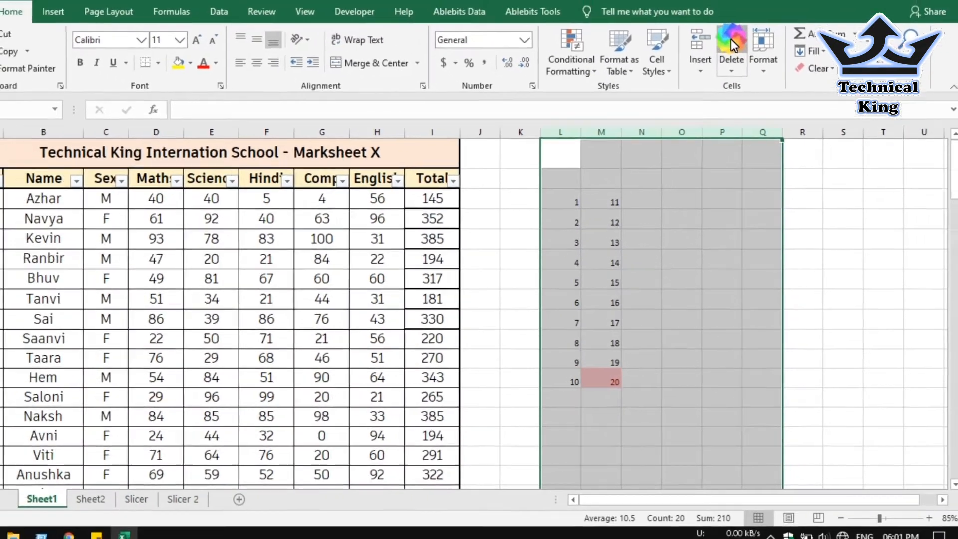
click(636, 178)
click(579, 53)
click(599, 137)
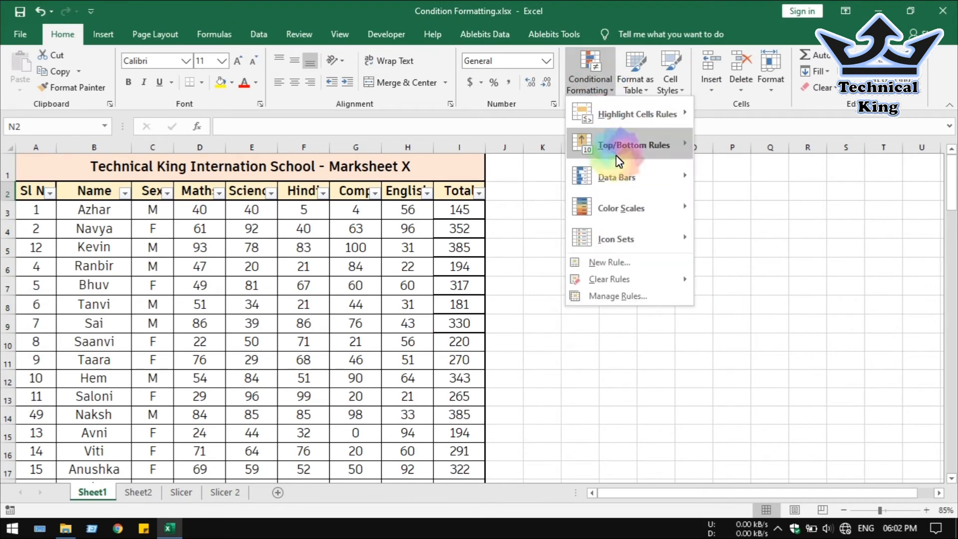
click(772, 201)
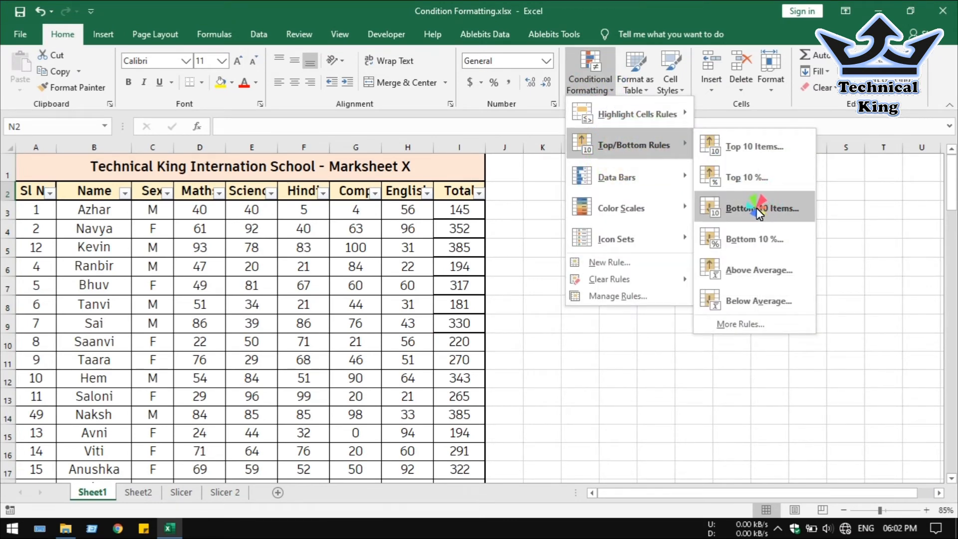
click(519, 257)
Select the totals from I3 down to the last row and start a Bottom 10 Items conditional formatting rule
click(471, 213)
key(ctrl+shift+Down)
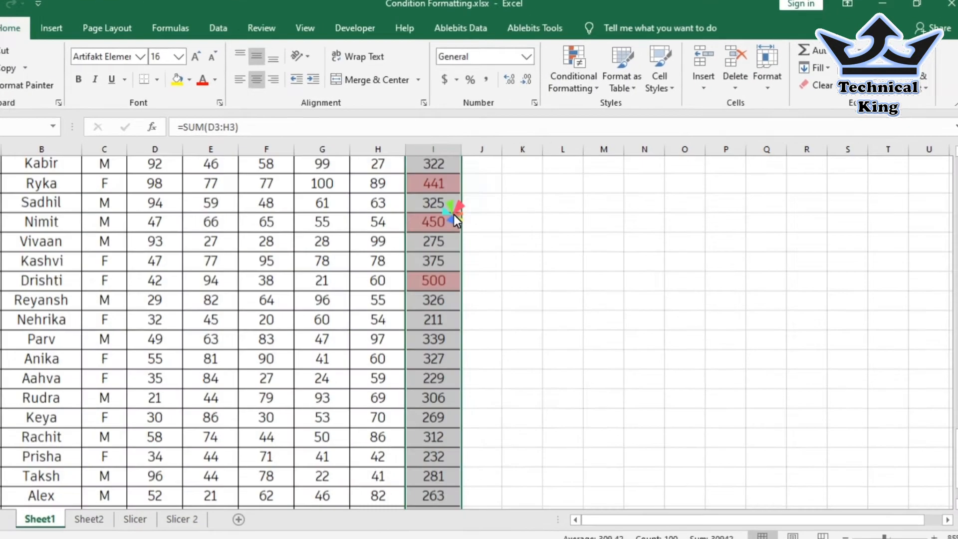
click(573, 72)
mouse_move(651, 167)
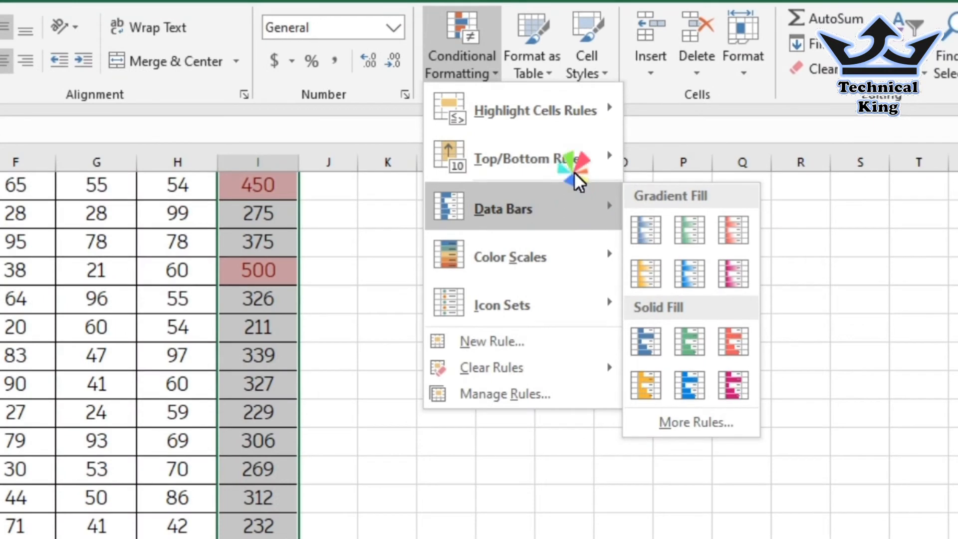
mouse_move(561, 159)
click(654, 256)
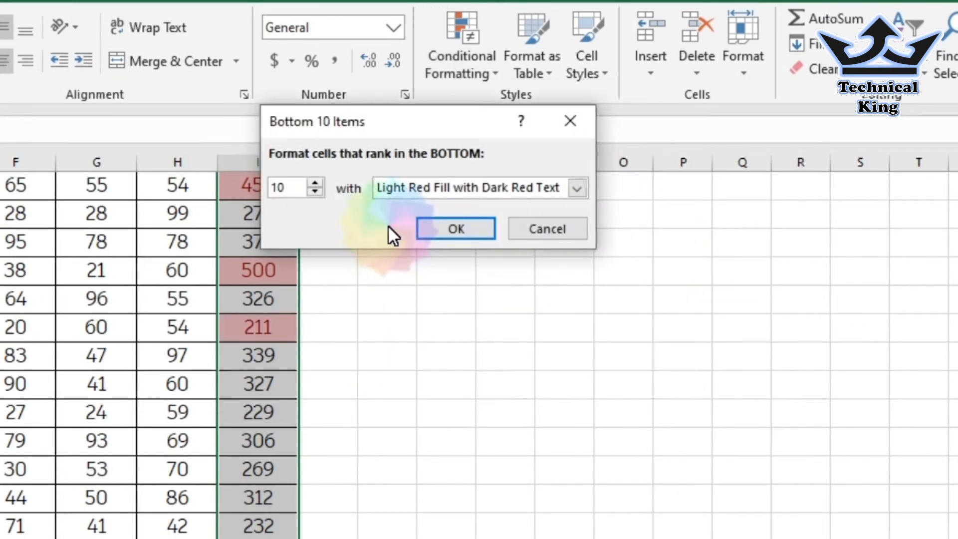
Set the rule to the bottom 2 items with Yellow Fill with Dark Yellow Text and apply it
click(525, 194)
click(433, 225)
click(312, 190)
click(315, 191)
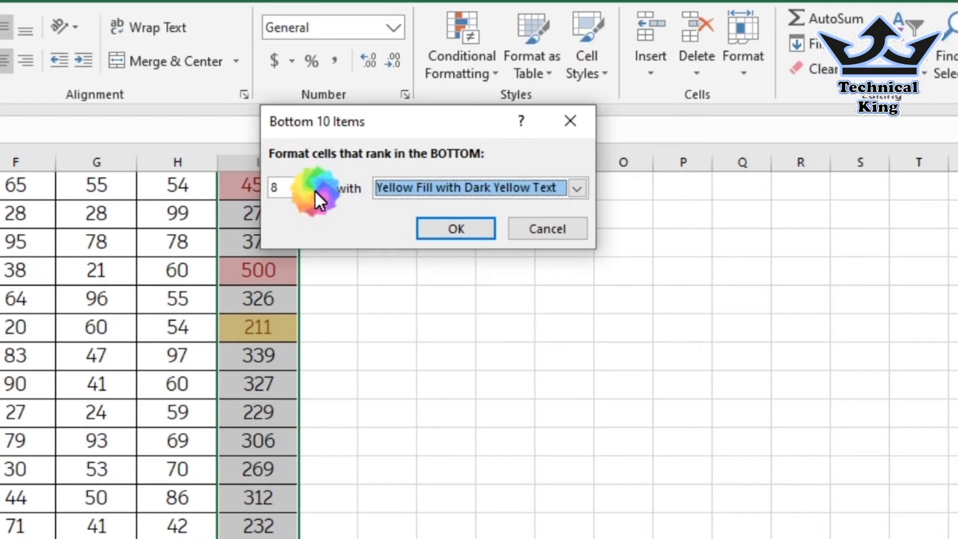
click(315, 190)
click(314, 191)
click(314, 191)
click(314, 190)
click(314, 190)
click(314, 189)
click(456, 229)
click(328, 327)
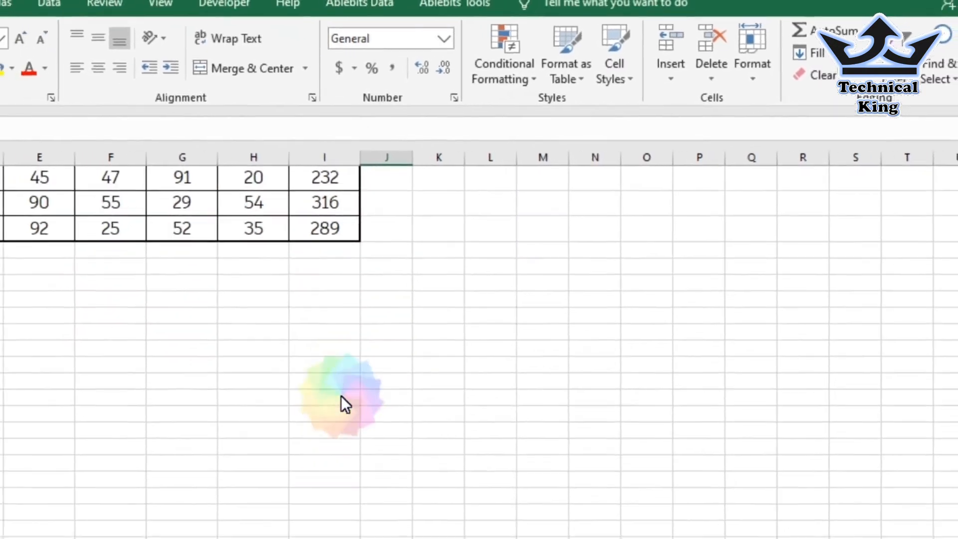
Examine which totals the bottom-items rule highlights in the Total column
scroll(340, 395, up, 10)
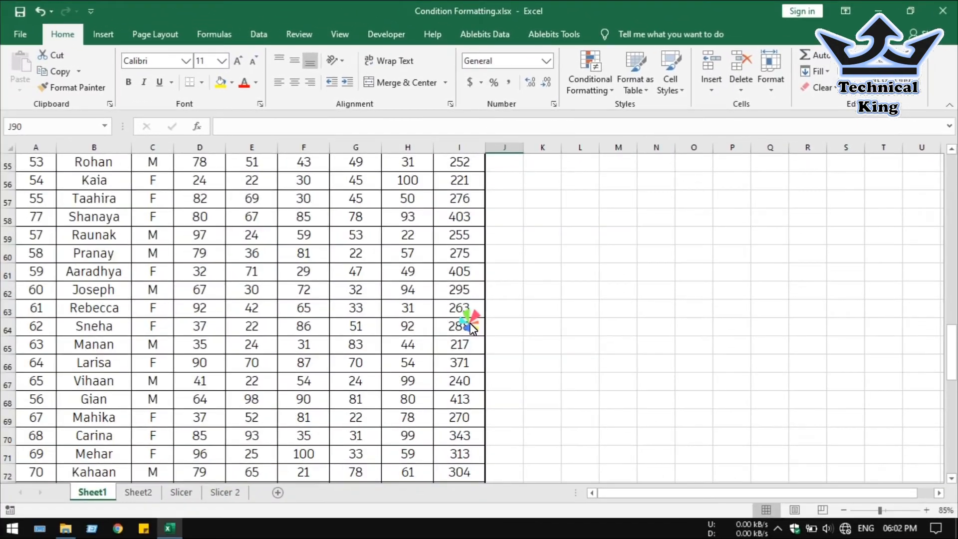
scroll(472, 327, up, 18)
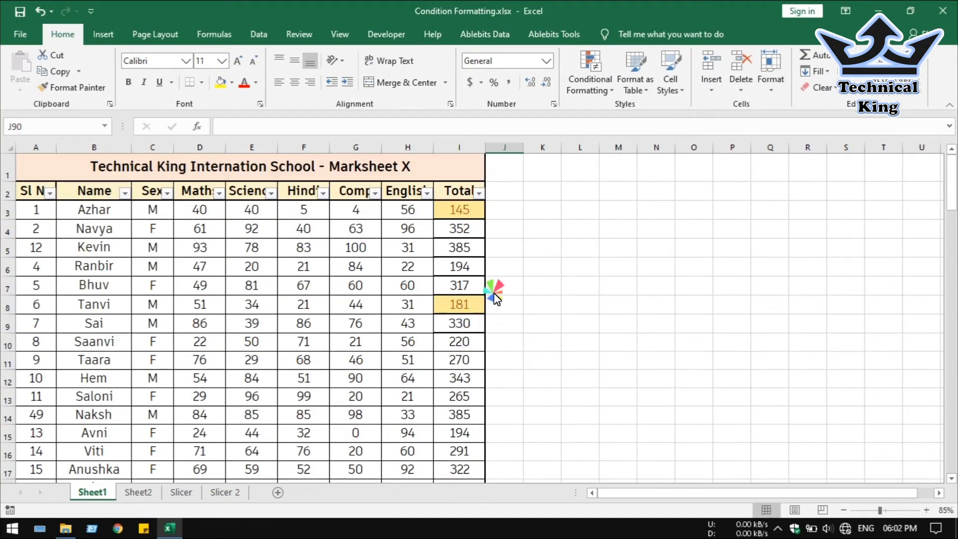
click(472, 307)
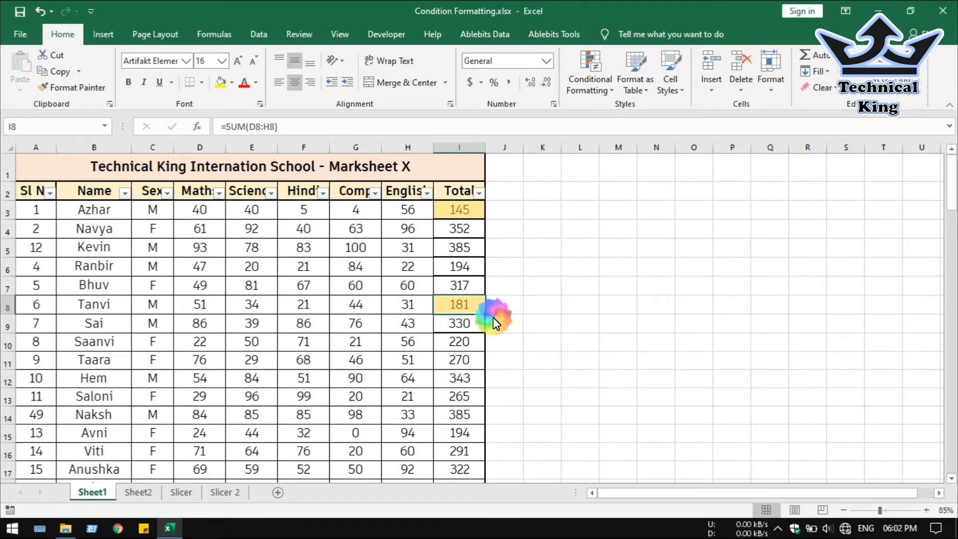
click(478, 227)
click(469, 299)
click(464, 206)
click(461, 301)
click(472, 222)
click(467, 310)
click(471, 211)
click(472, 305)
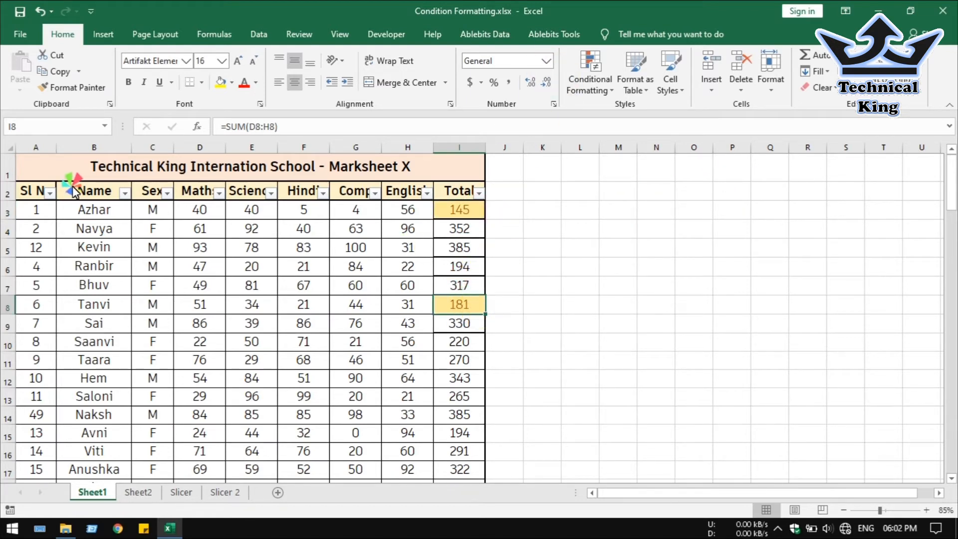
Clear the conditional formatting rules from the entire worksheet and select the first total in I3
click(12, 147)
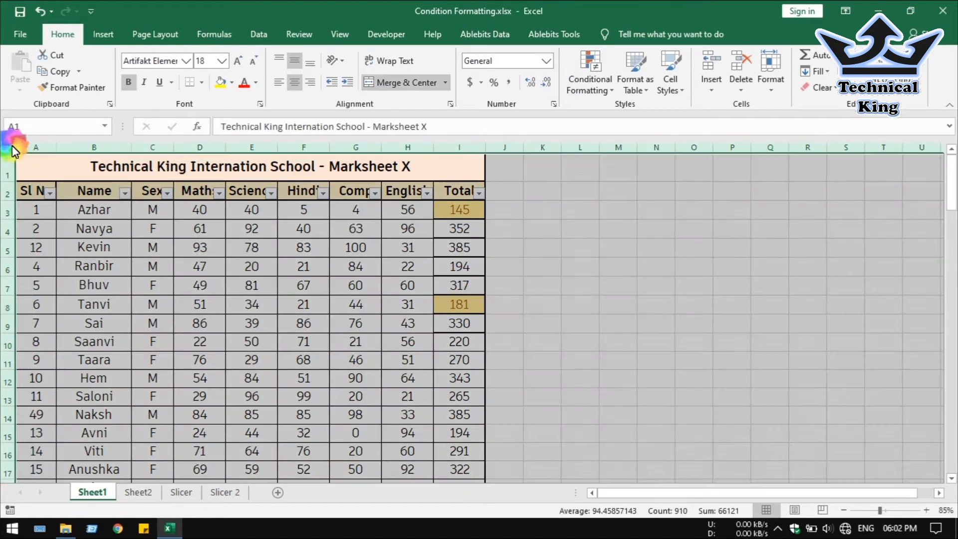
click(589, 83)
mouse_move(667, 280)
click(740, 295)
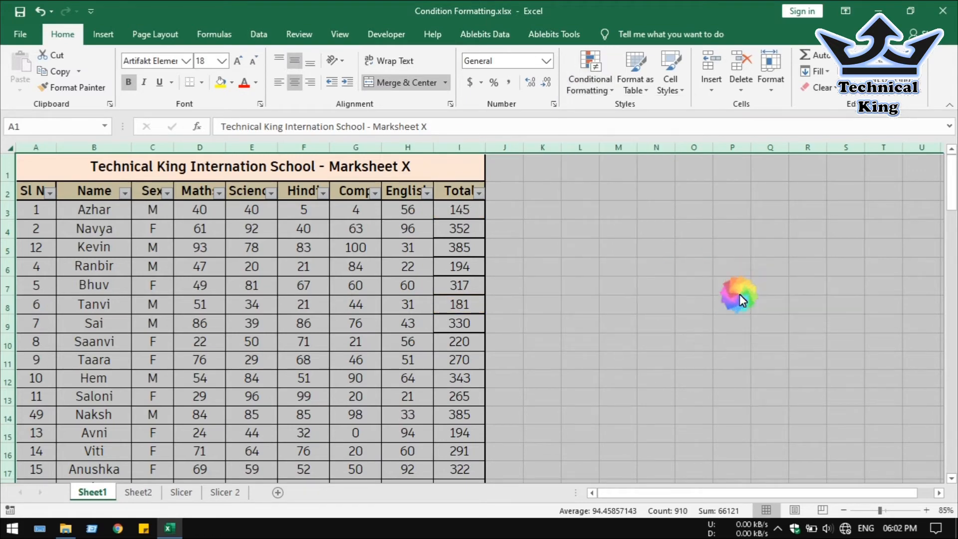
click(492, 262)
click(474, 213)
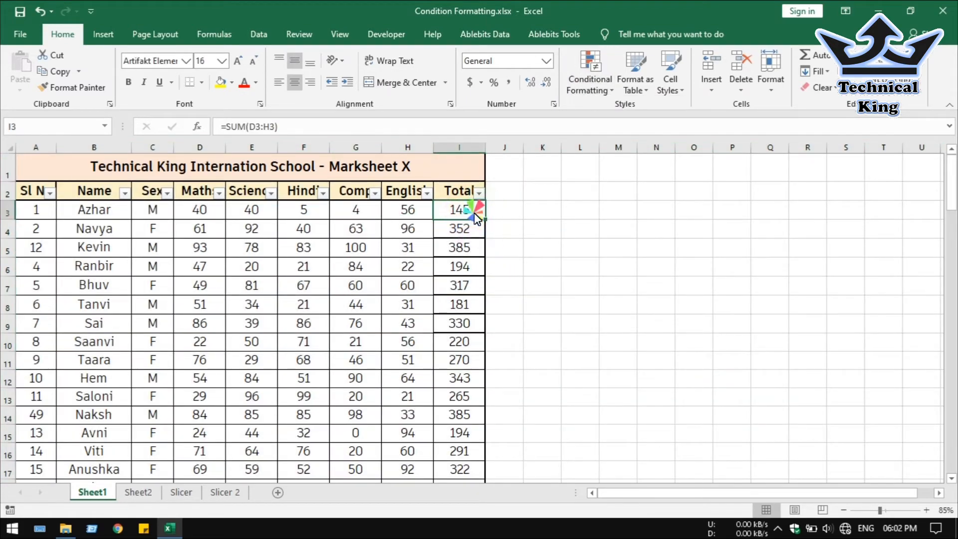
Highlight the bottom 5% of the totals from I3 down to the last row with Light Red Fill with Dark Red Text
key(ctrl+shift+Down)
click(588, 75)
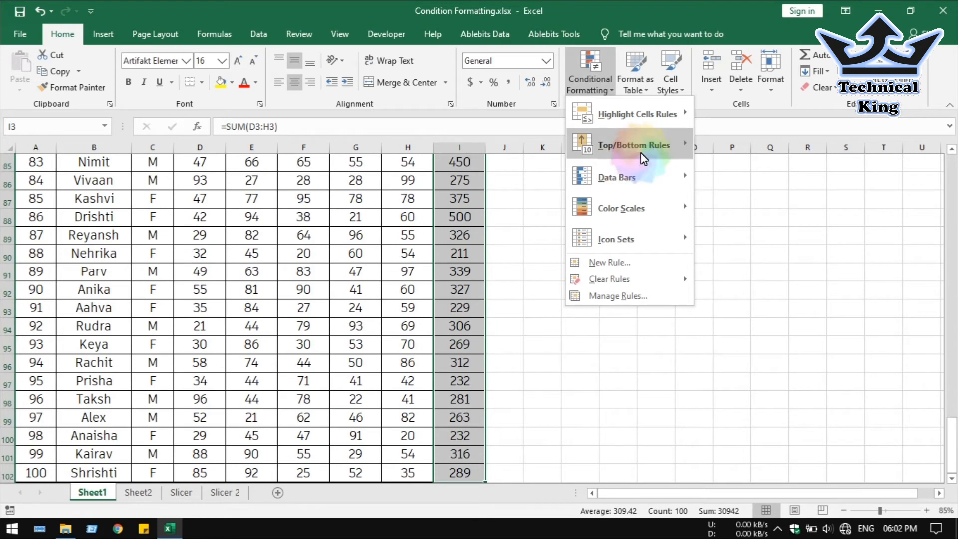
mouse_move(644, 154)
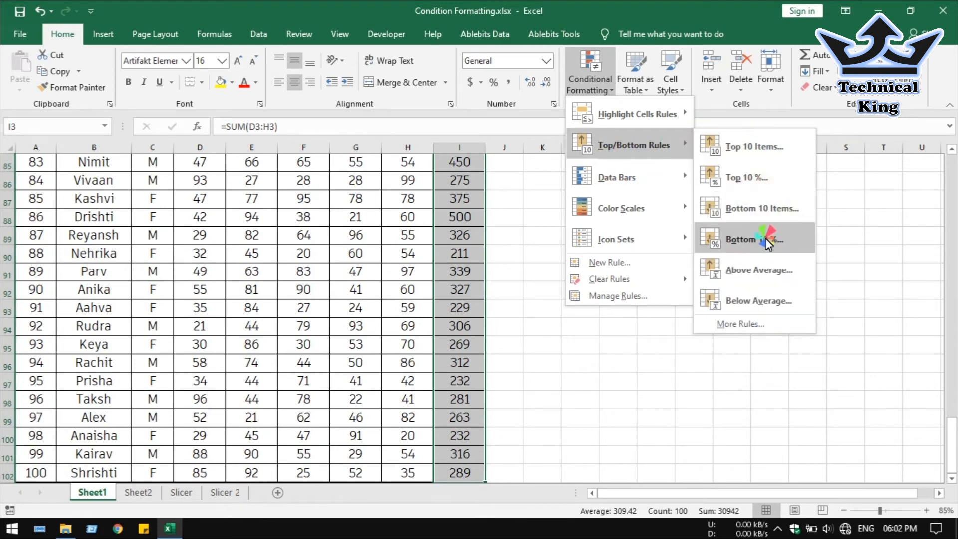
click(792, 231)
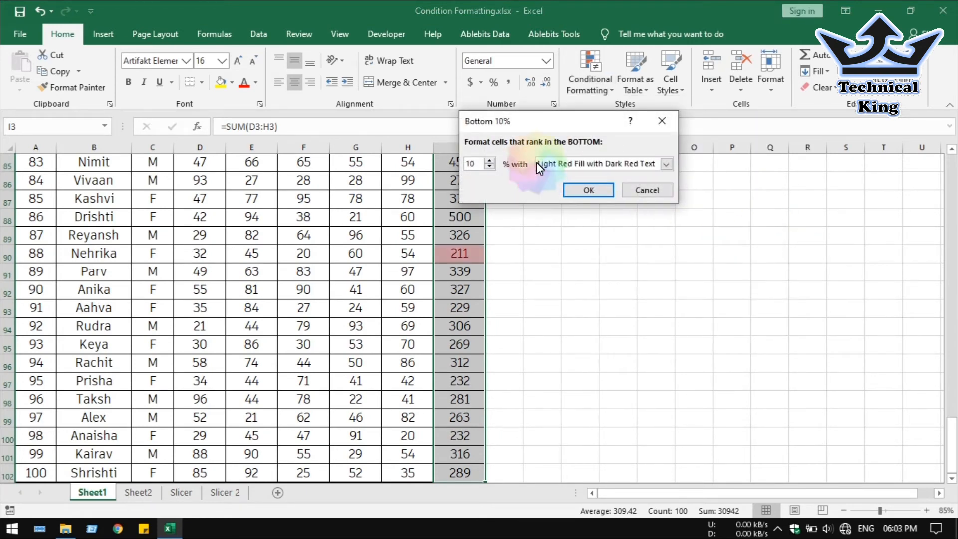
drag(545, 125, 614, 149)
click(561, 191)
click(561, 191)
click(560, 191)
click(561, 192)
click(561, 191)
click(644, 218)
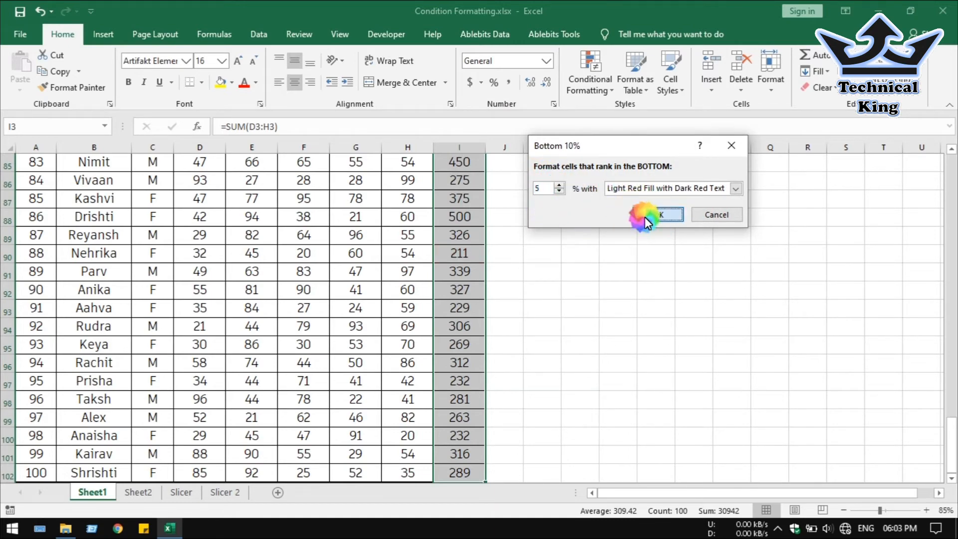
Examine which totals the bottom-percentage rule highlights in the Total column
scroll(458, 300, up, 20)
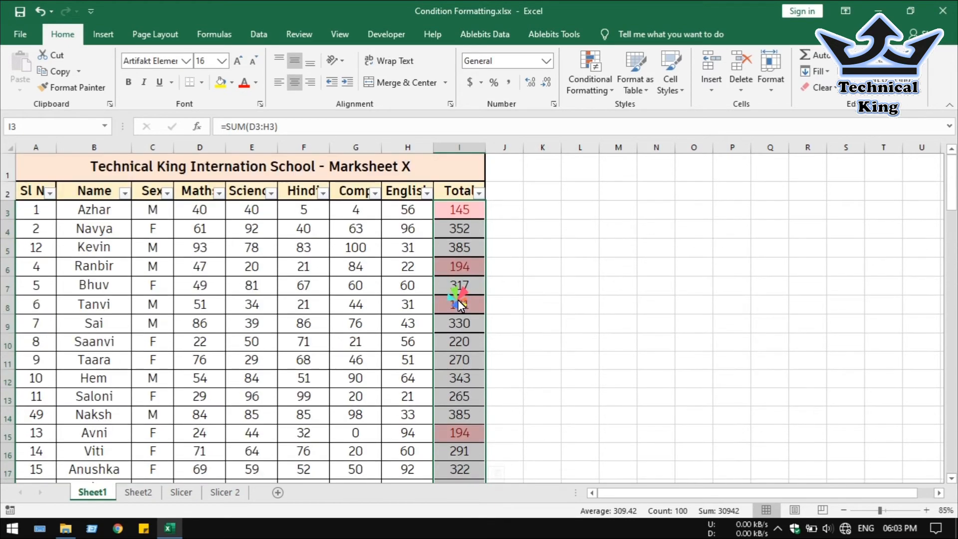
scroll(534, 324, down, 13)
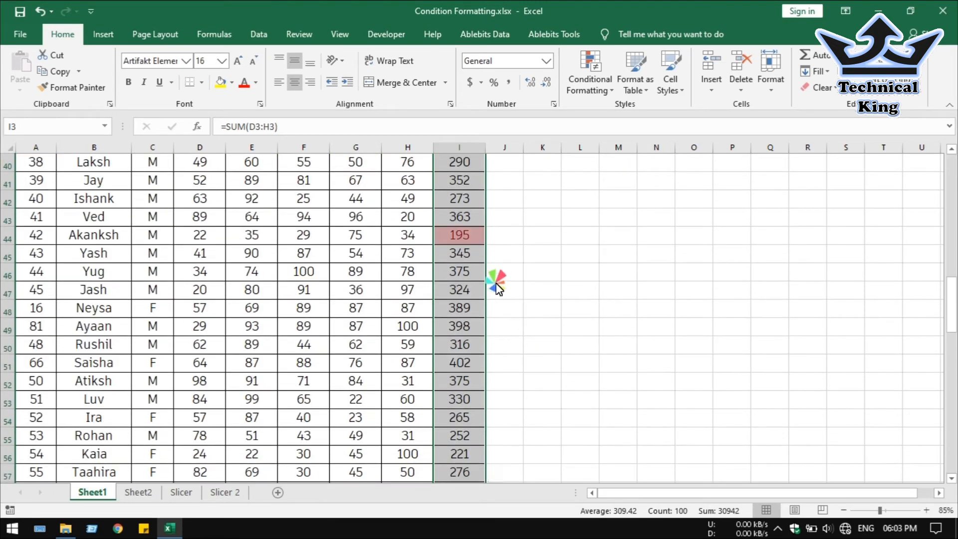
click(478, 235)
scroll(512, 270, up, 13)
click(469, 434)
click(469, 301)
click(472, 214)
click(478, 266)
drag(468, 210, 441, 429)
scroll(441, 430, down, 9)
scroll(441, 432, up, 9)
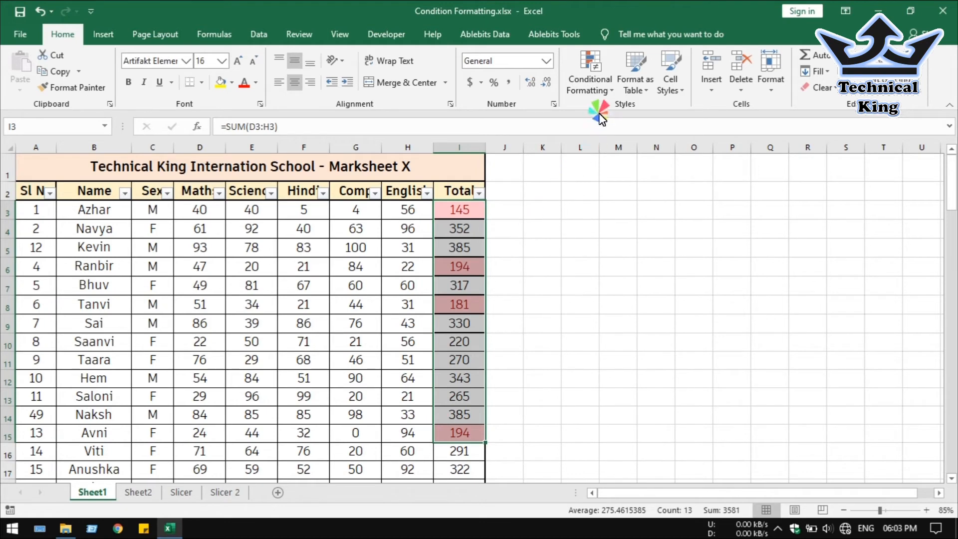
click(590, 80)
mouse_move(630, 145)
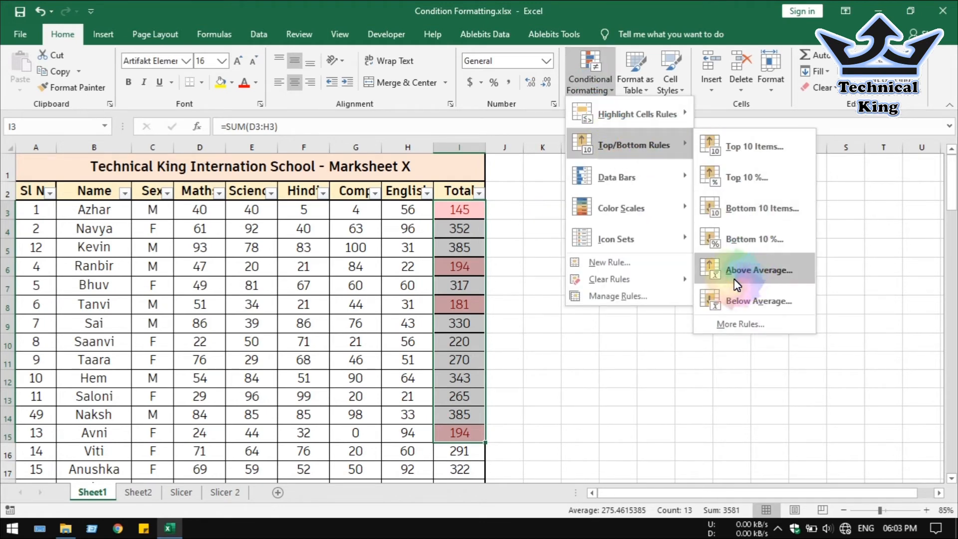
click(195, 189)
Select the whole worksheet and clear the conditional formatting rules from the entire sheet
click(9, 148)
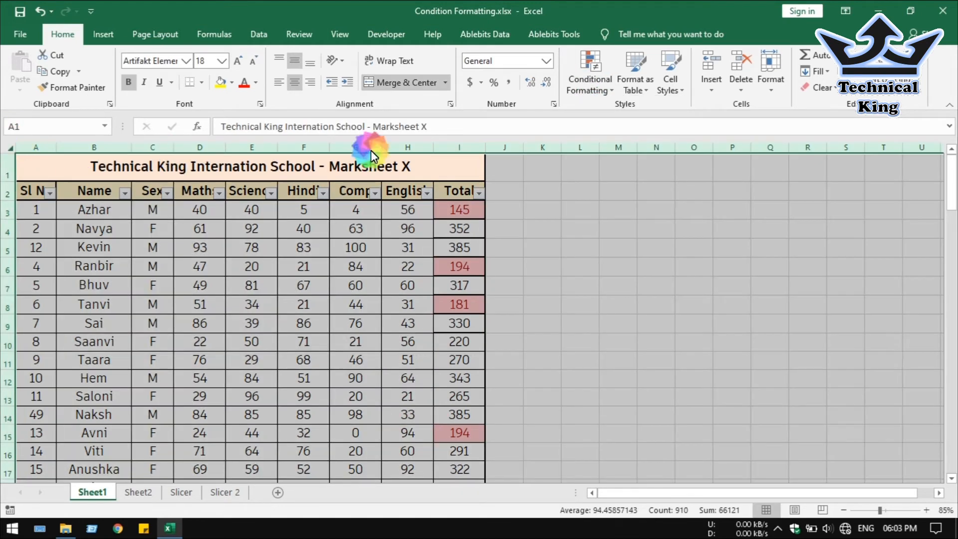
click(591, 80)
mouse_move(659, 279)
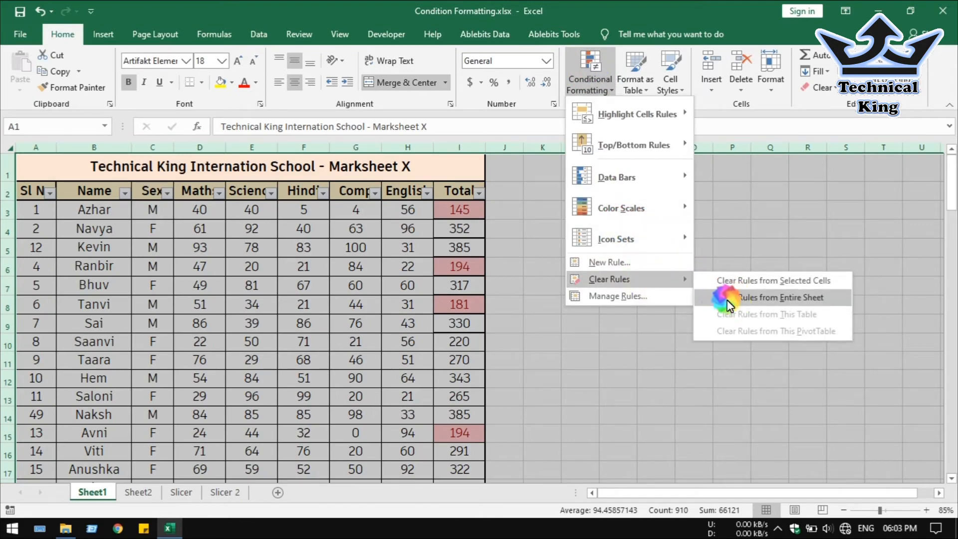
click(729, 298)
click(466, 244)
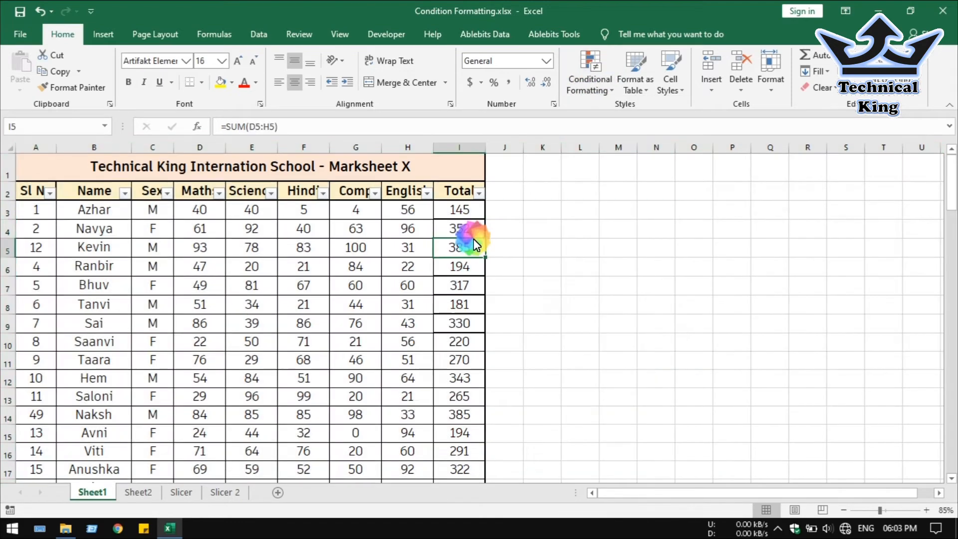
Apply an Above Average conditional formatting rule with a custom red fill to the totals from I3 down to the last row
click(467, 208)
key(ctrl+shift+Down)
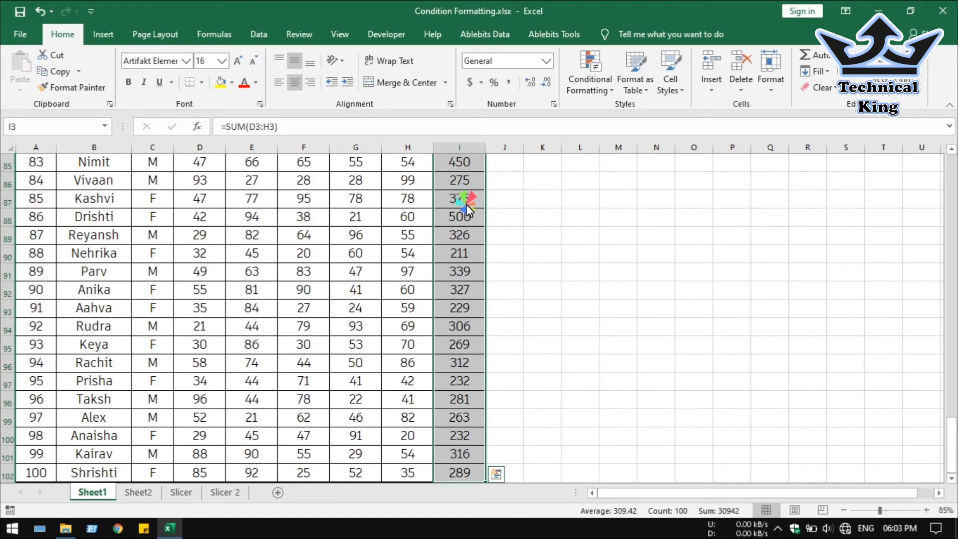
scroll(467, 268, up, 20)
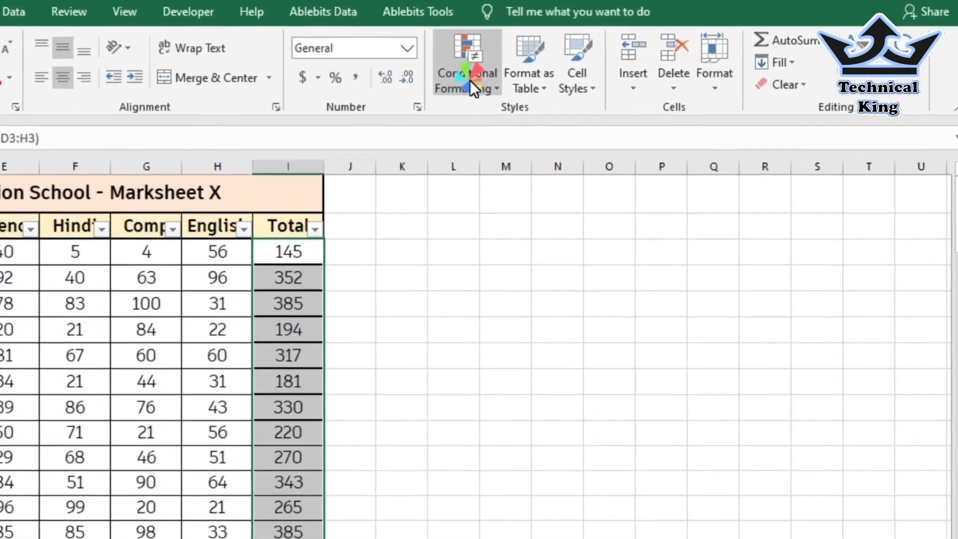
click(469, 80)
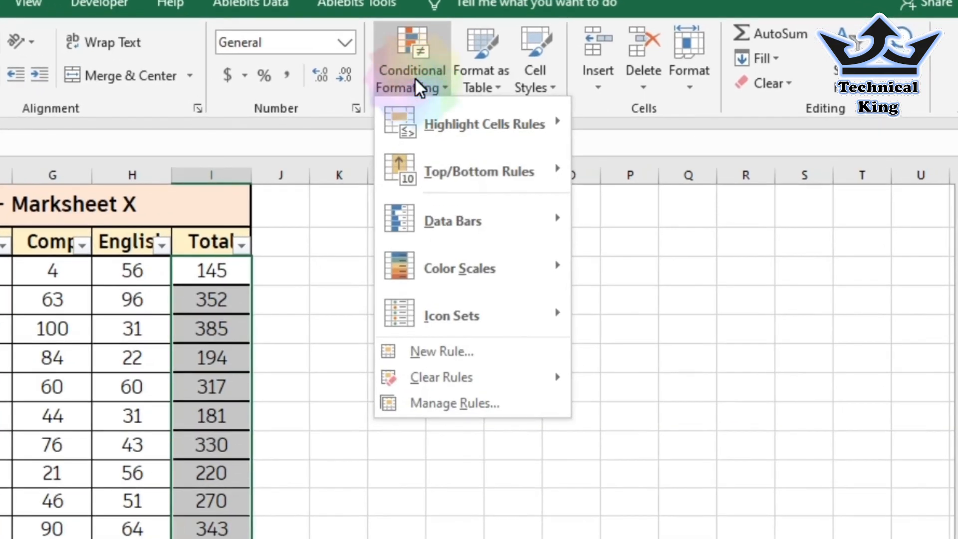
mouse_move(507, 185)
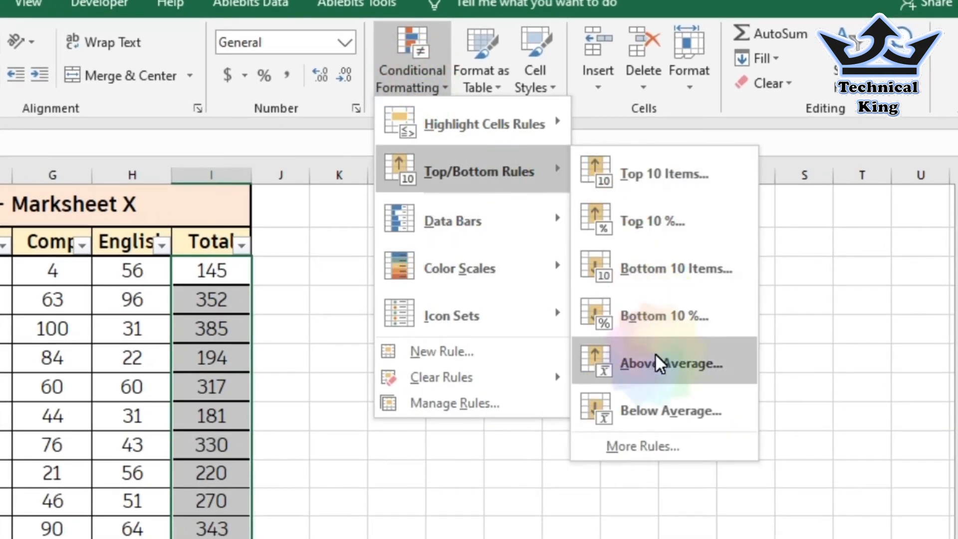
click(674, 357)
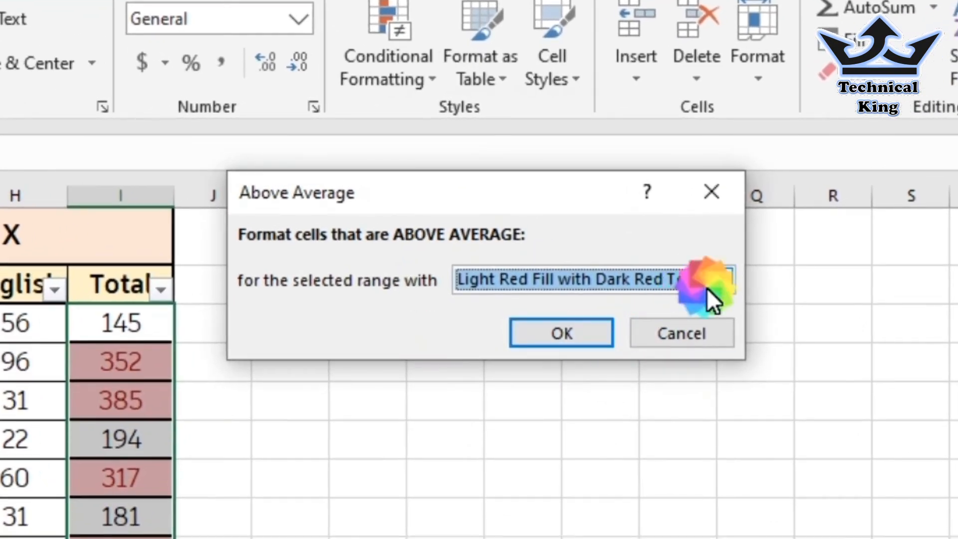
click(706, 287)
click(525, 417)
click(183, 252)
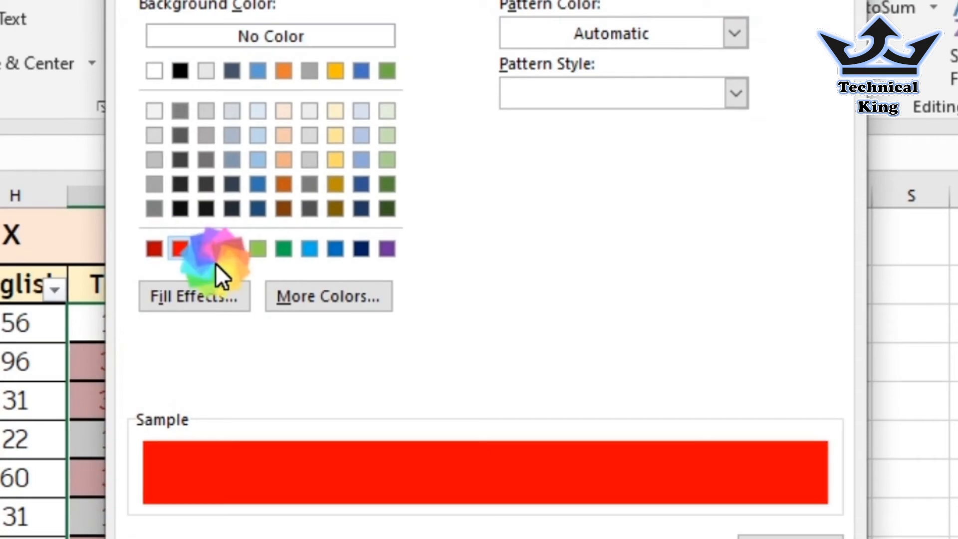
click(686, 538)
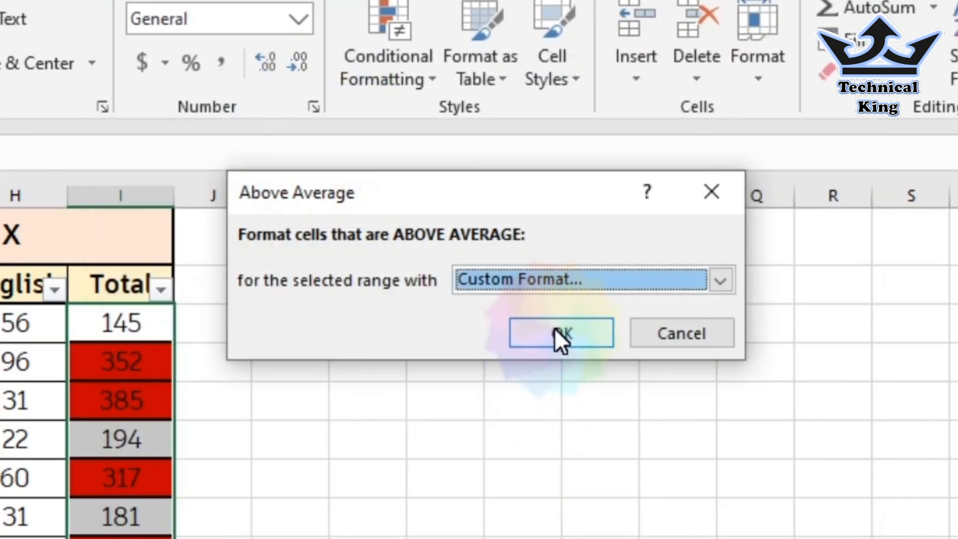
click(558, 330)
click(370, 477)
Examine which totals the above-average rule highlights down the Total column
click(471, 229)
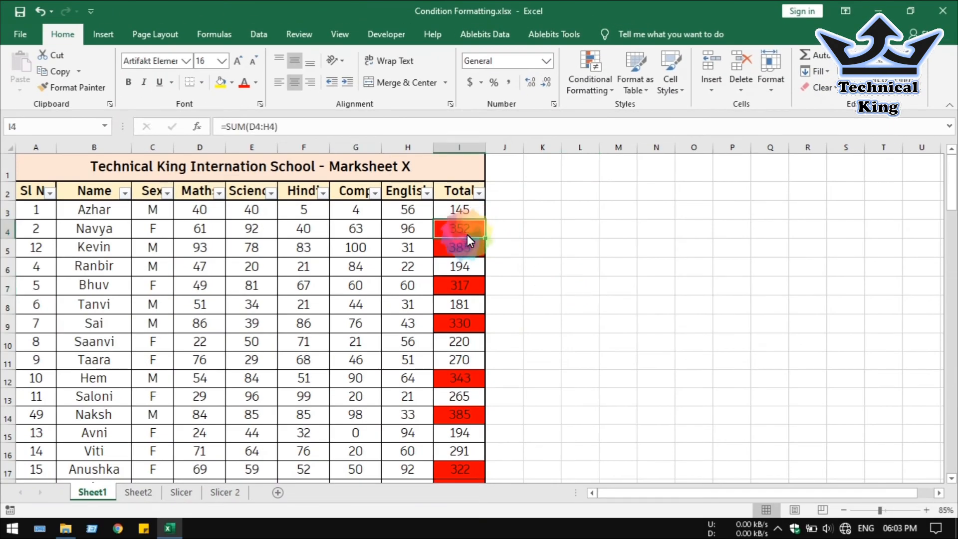
click(455, 249)
scroll(462, 326, down, 17)
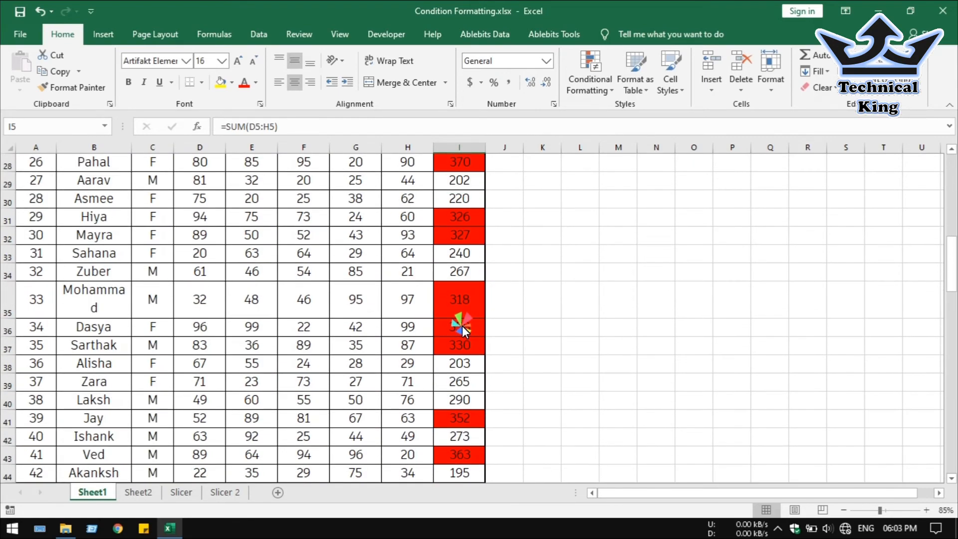
scroll(462, 325, down, 3)
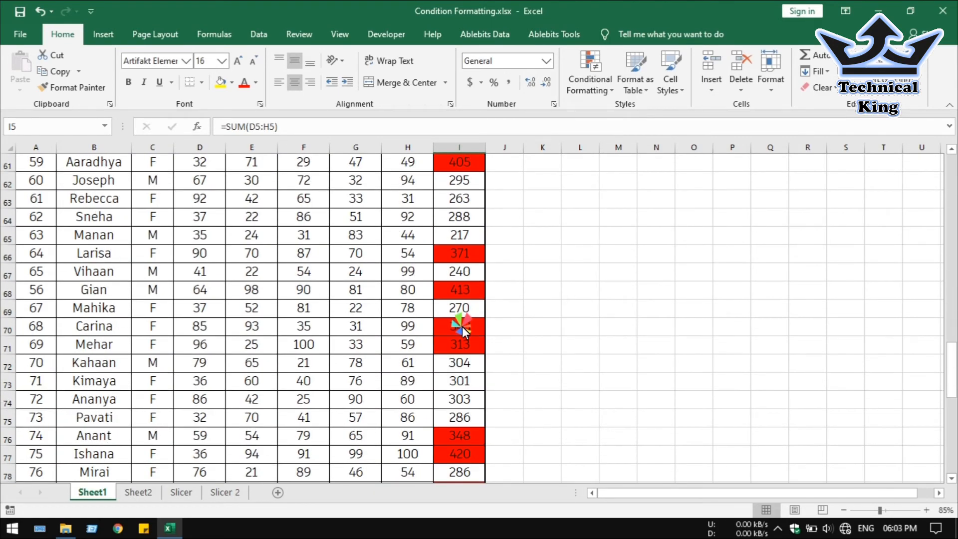
scroll(492, 352, up, 20)
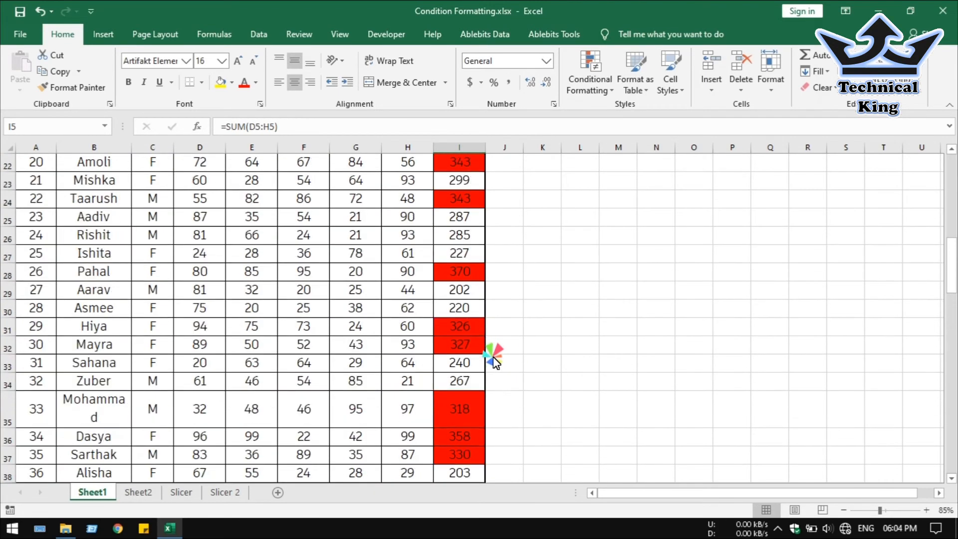
Select all totals from I3 down to read their average, and compare it with individual highlighted and unhighlighted totals
click(467, 210)
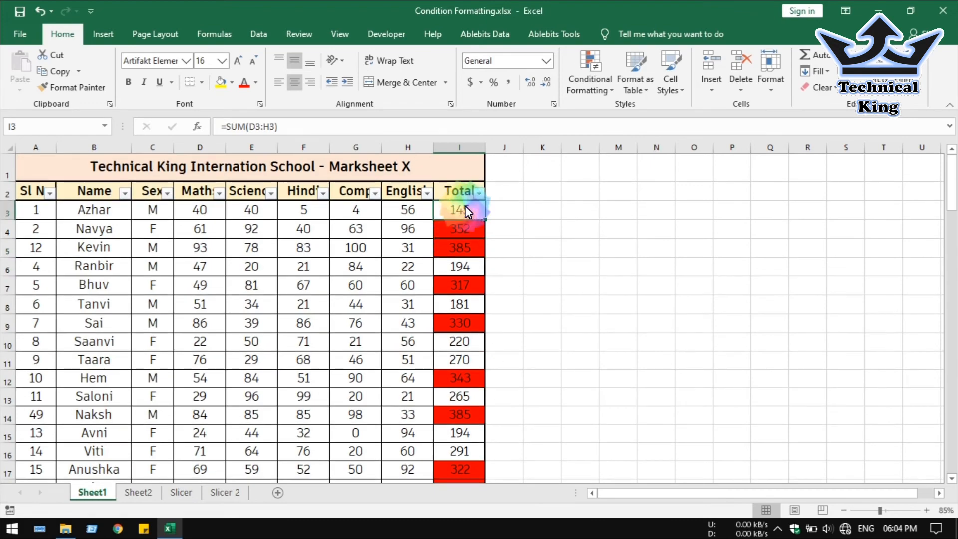
key(ctrl+shift+Down)
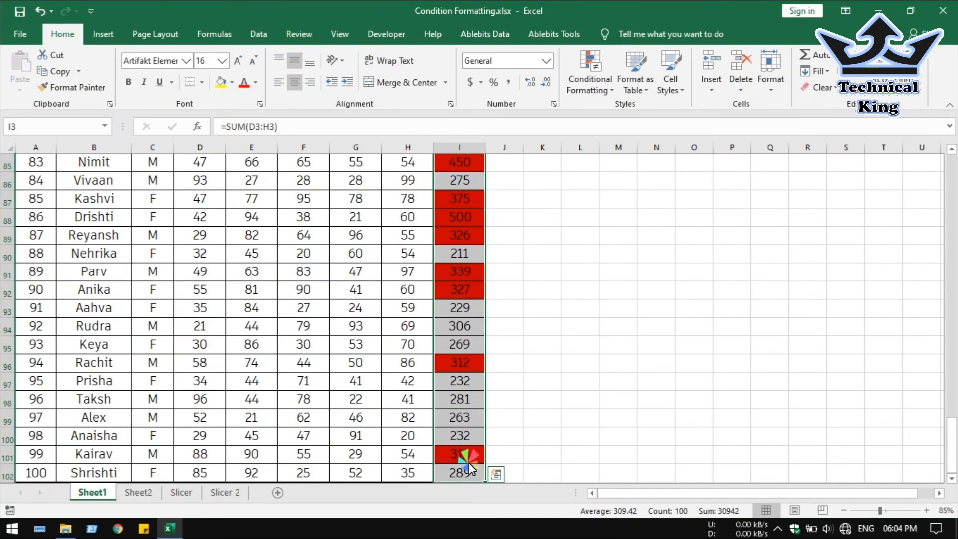
click(468, 461)
click(474, 452)
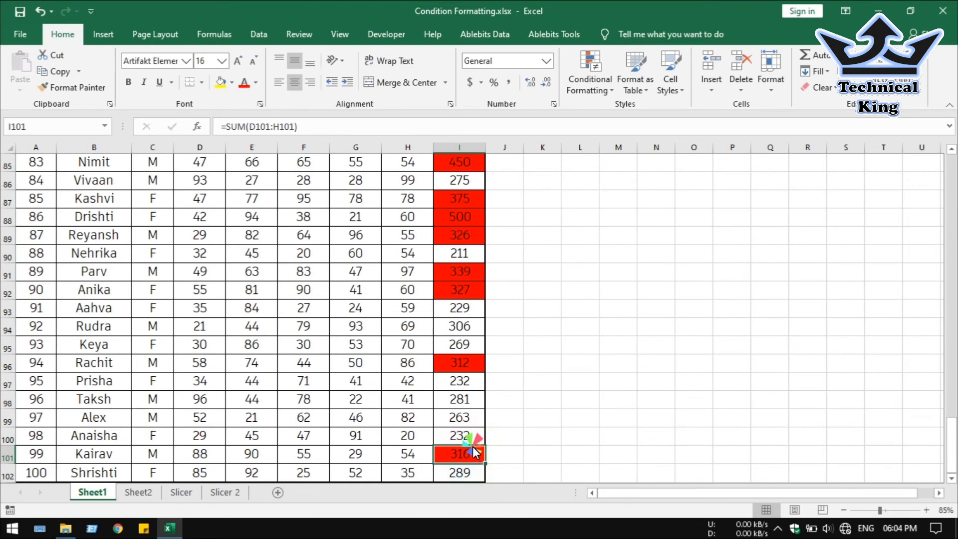
click(472, 438)
click(442, 432)
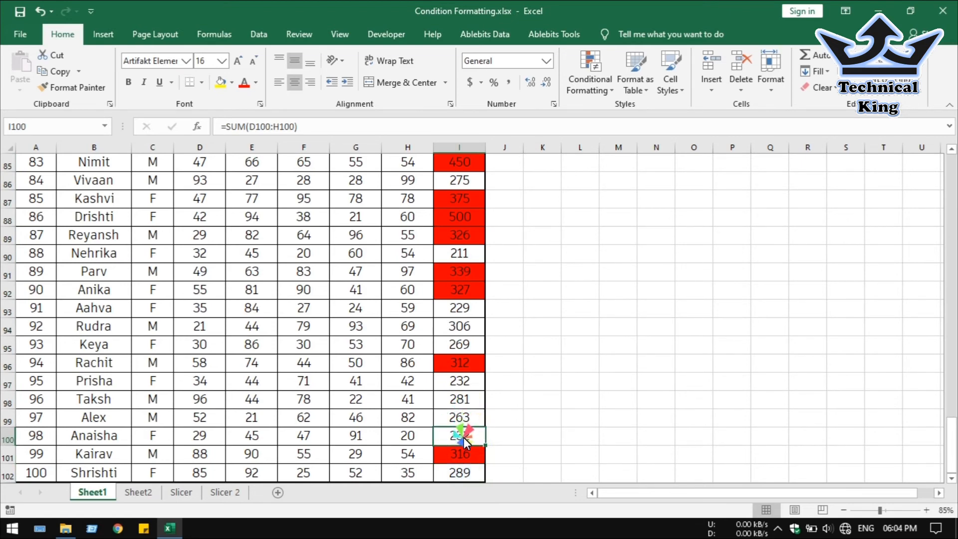
scroll(463, 437, up, 20)
scroll(464, 435, up, 4)
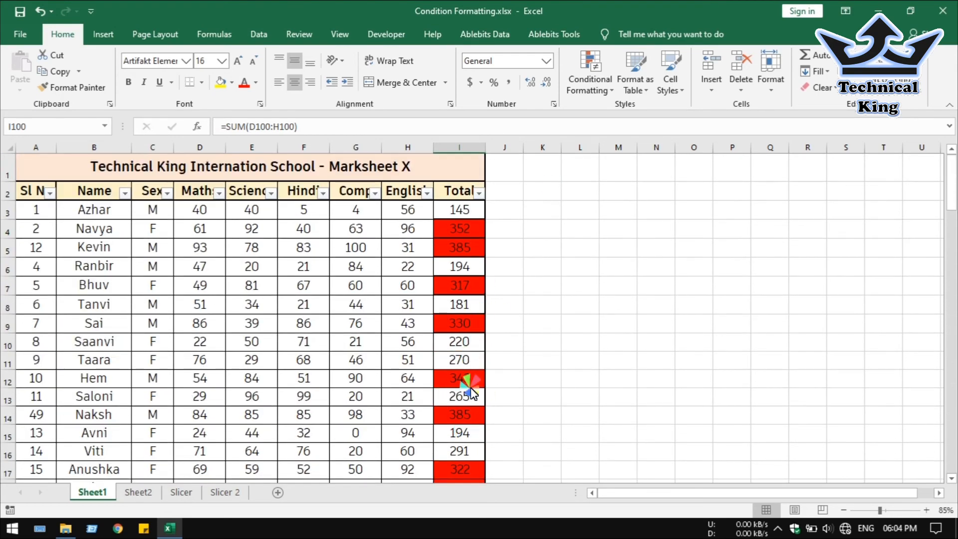
scroll(471, 387, down, 15)
scroll(471, 387, up, 15)
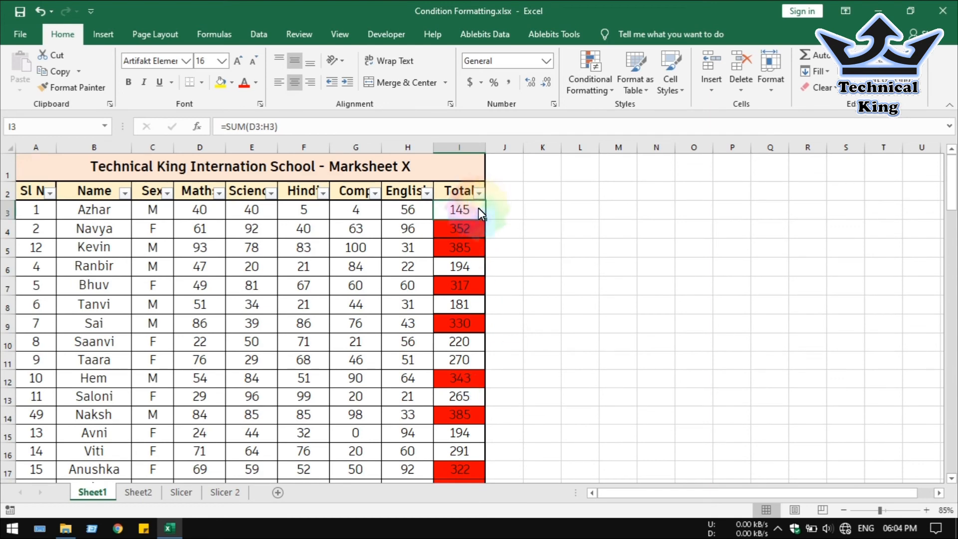
Apply a Below Average rule with Green Fill with Dark Green Text to the totals from I3 down to the last row
key(ctrl+shift+Down)
click(589, 75)
click(635, 147)
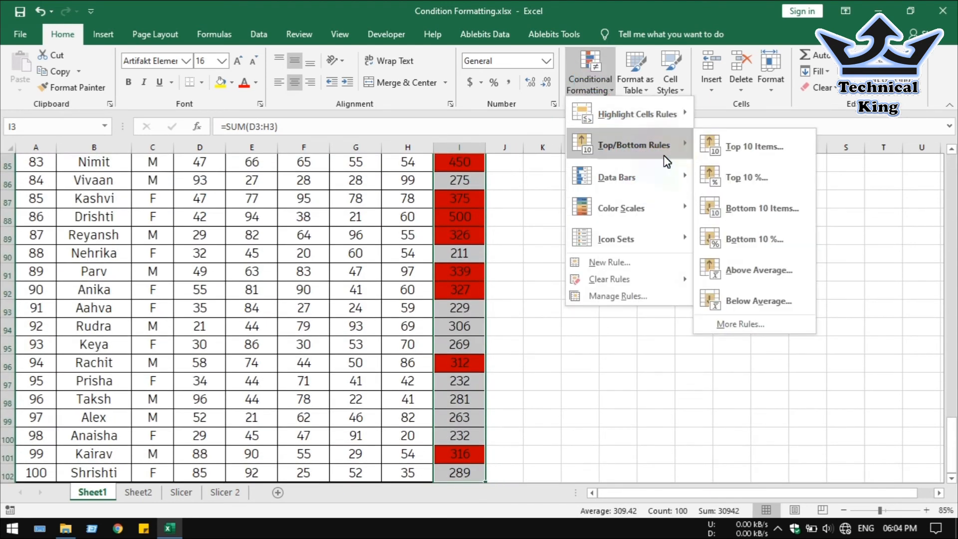
click(771, 301)
click(725, 192)
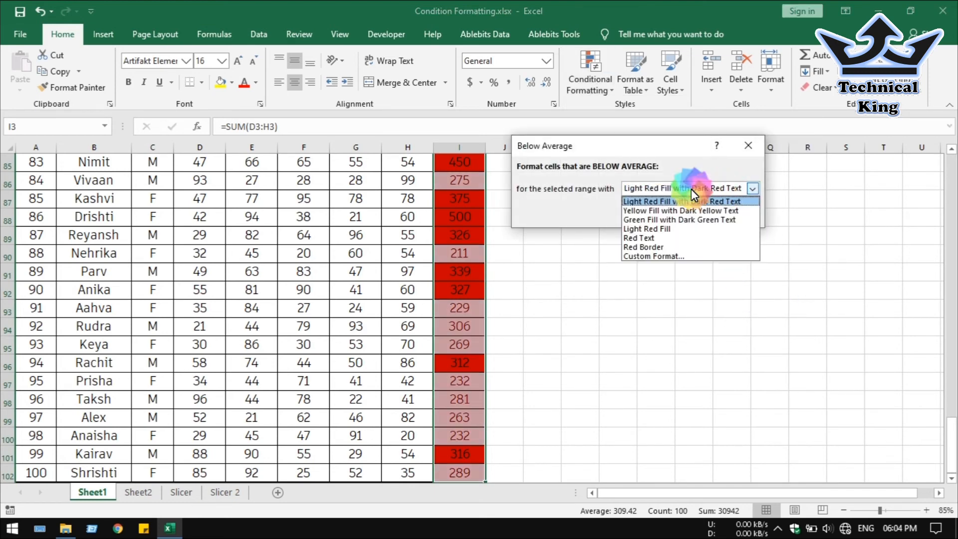
click(644, 216)
click(673, 215)
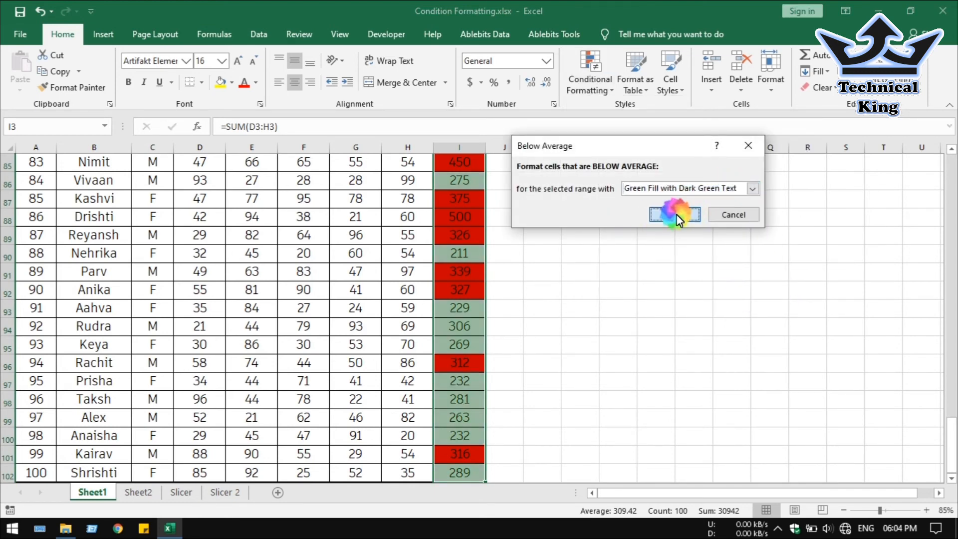
click(543, 393)
Examine how the above-average and below-average rules together color the totals throughout the Total column
scroll(468, 394, up, 10)
scroll(465, 392, up, 18)
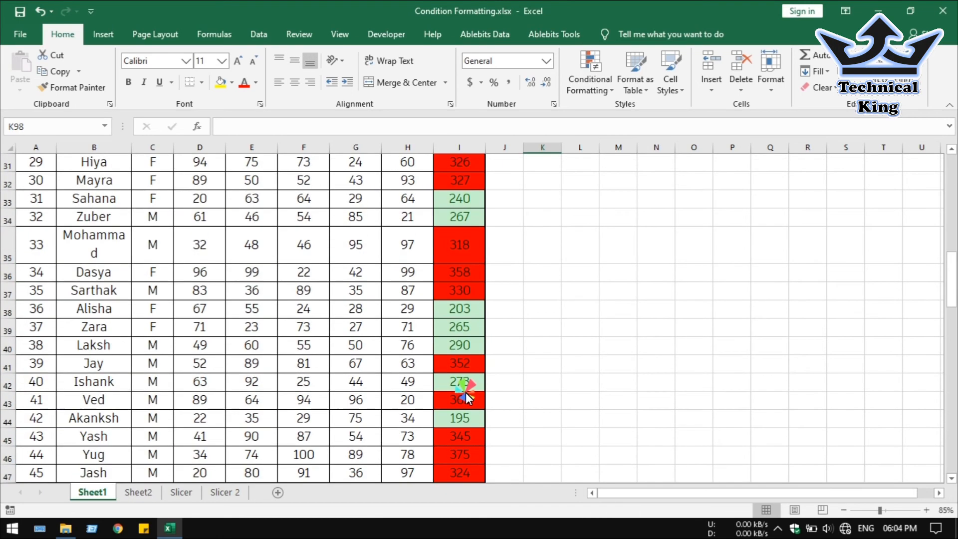
click(472, 216)
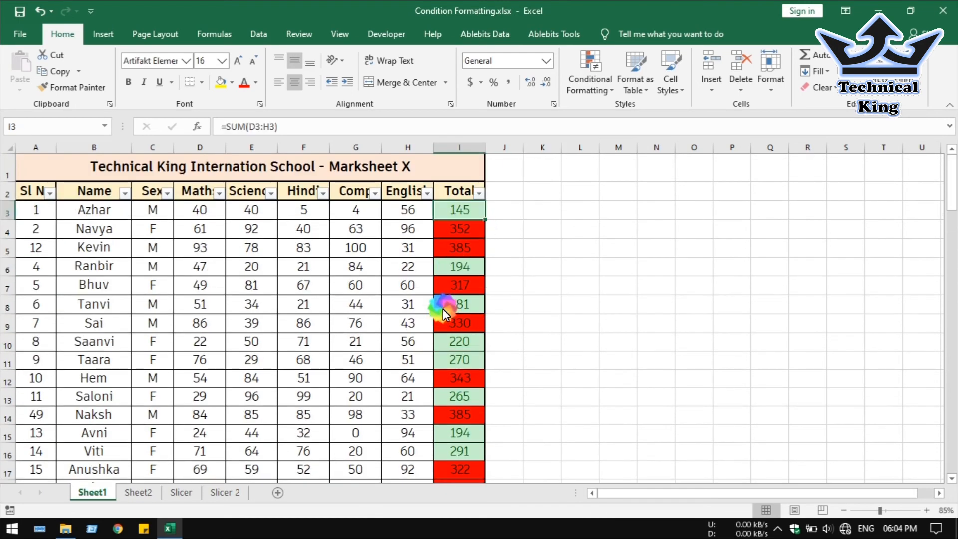
scroll(464, 382, down, 17)
click(467, 328)
click(471, 199)
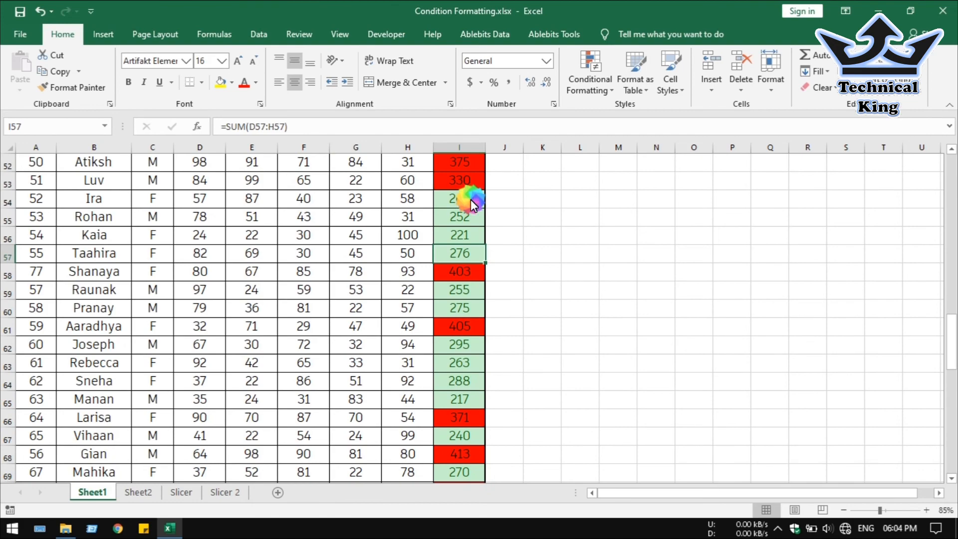
scroll(460, 412, down, 16)
scroll(460, 412, up, 8)
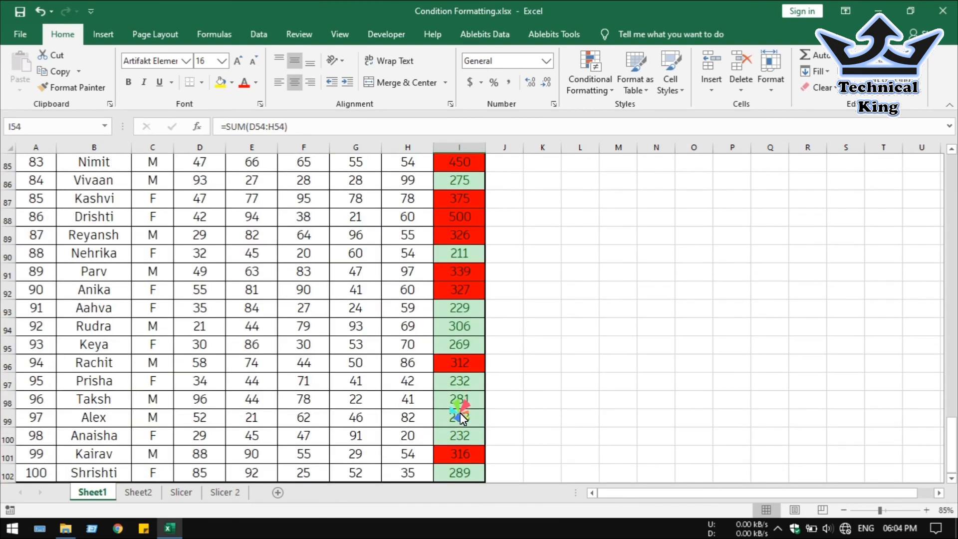
Examine the above-average and below-average coloring at several points in the Total column, and view the available Icon Sets for conditional formatting
click(470, 169)
scroll(457, 285, up, 6)
scroll(457, 286, up, 19)
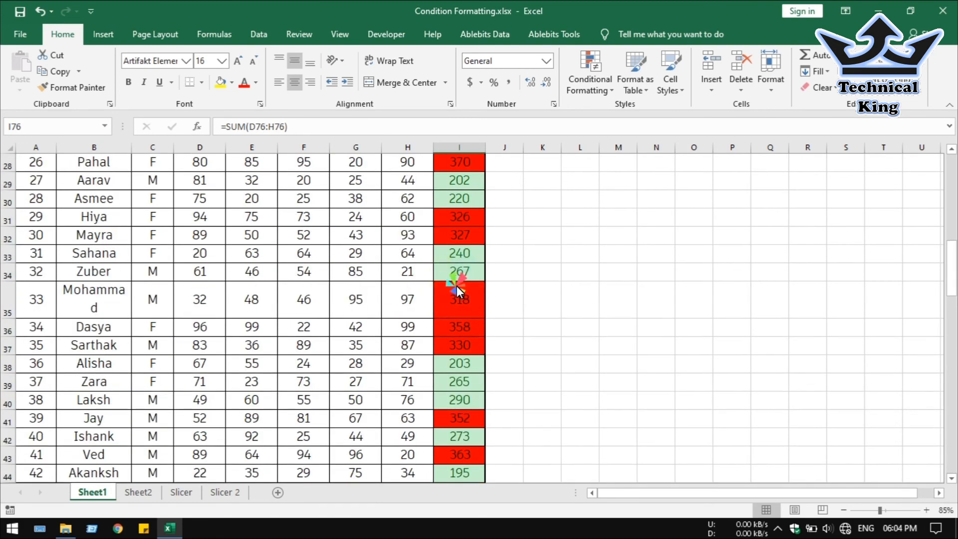
click(459, 339)
scroll(344, 379, down, 15)
click(590, 79)
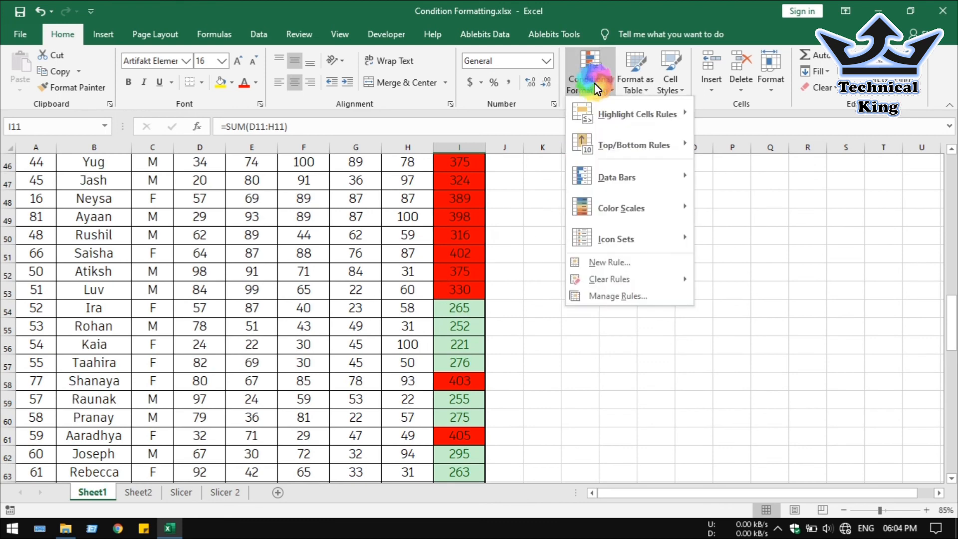
mouse_move(663, 155)
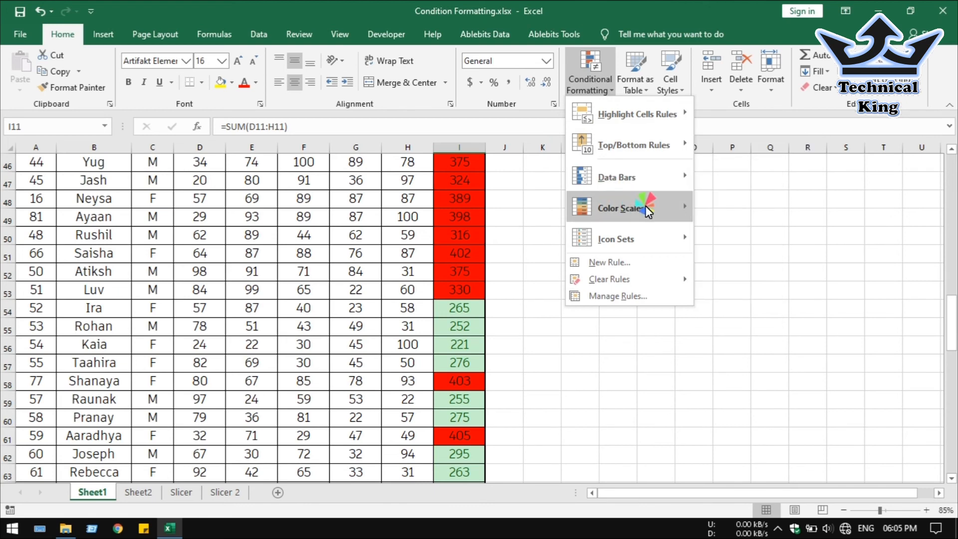
mouse_move(603, 245)
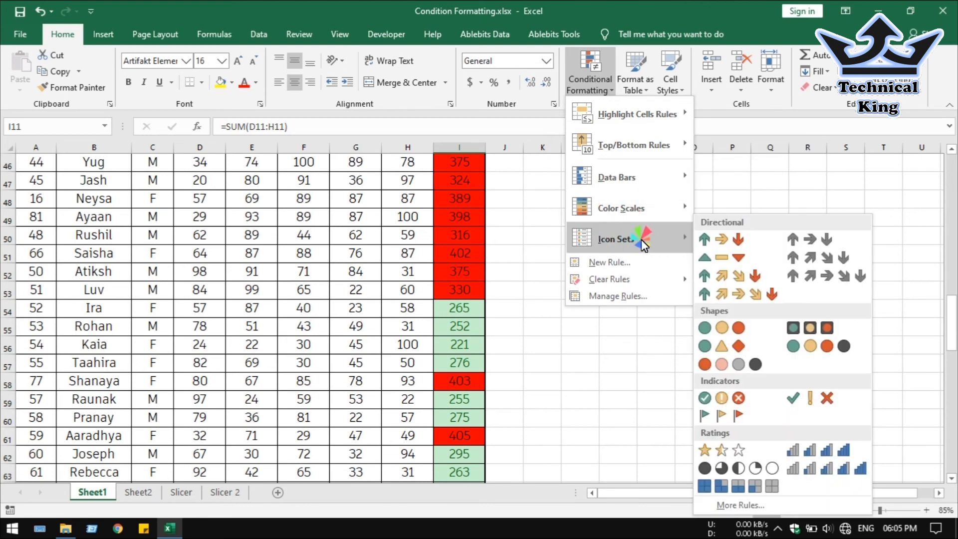
scroll(475, 298, up, 10)
click(461, 198)
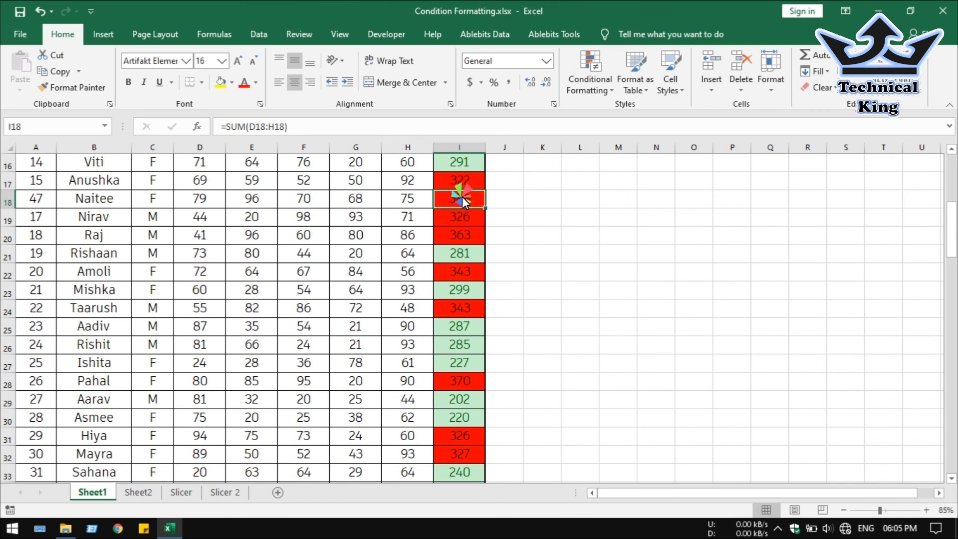
drag(478, 190, 474, 258)
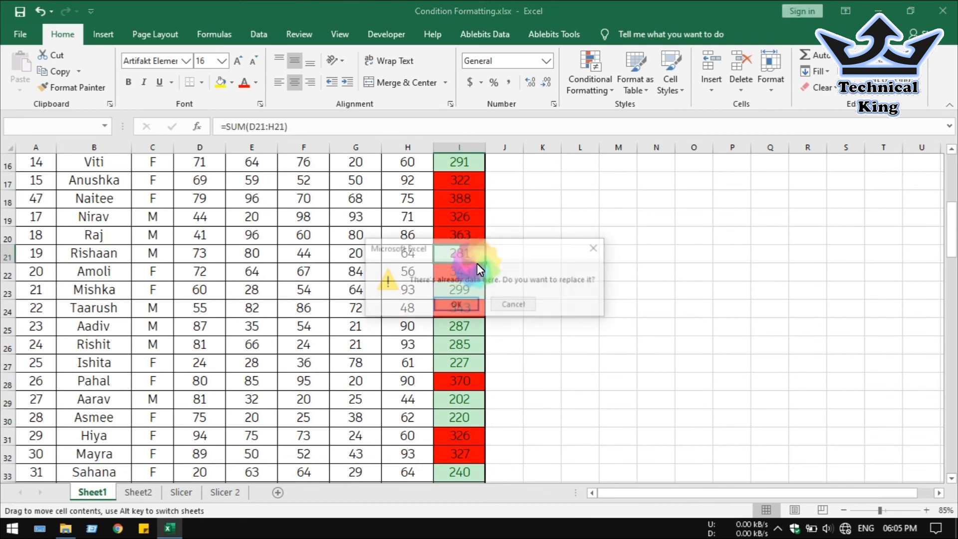
click(597, 247)
drag(110, 198, 120, 327)
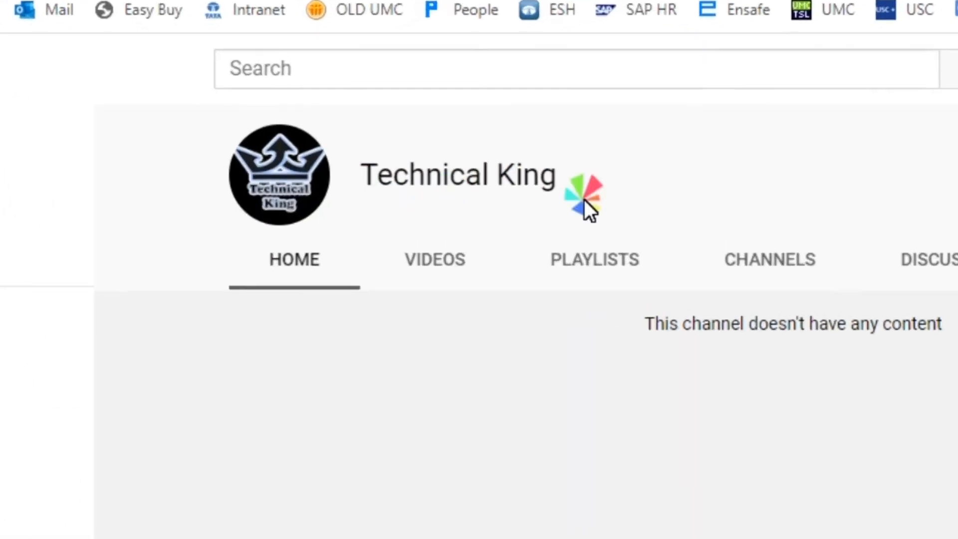
Switch to YouTube, subscribe to the Technical King channel and turn on all of its notifications
click(621, 215)
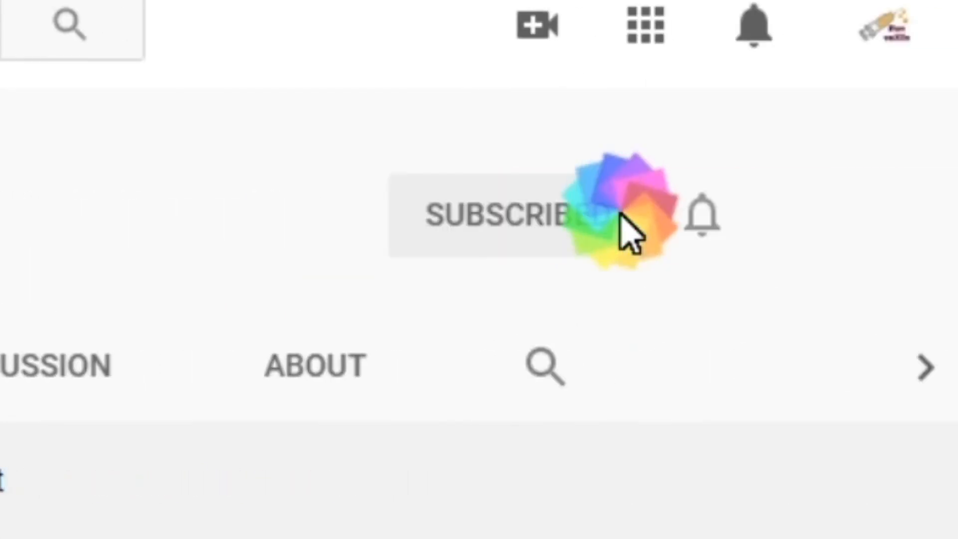
click(703, 216)
click(496, 321)
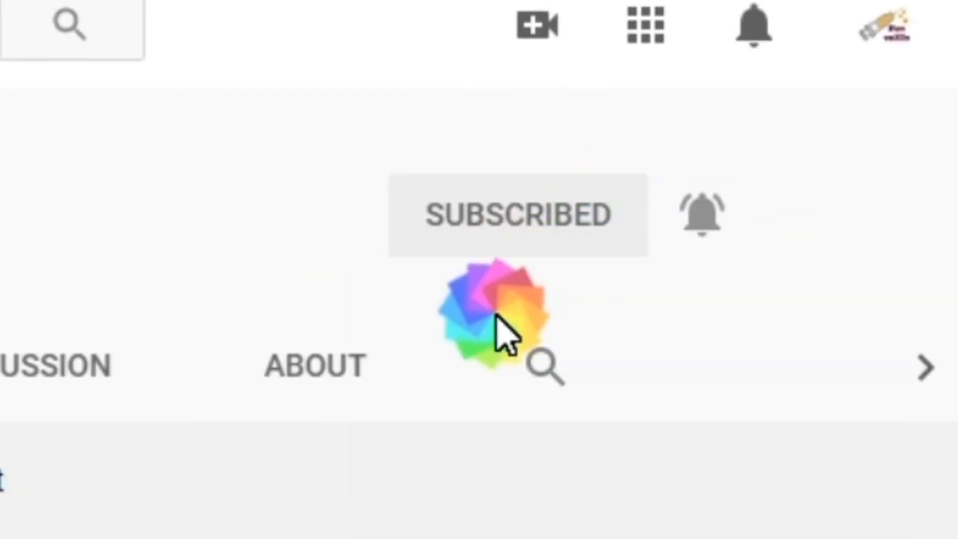